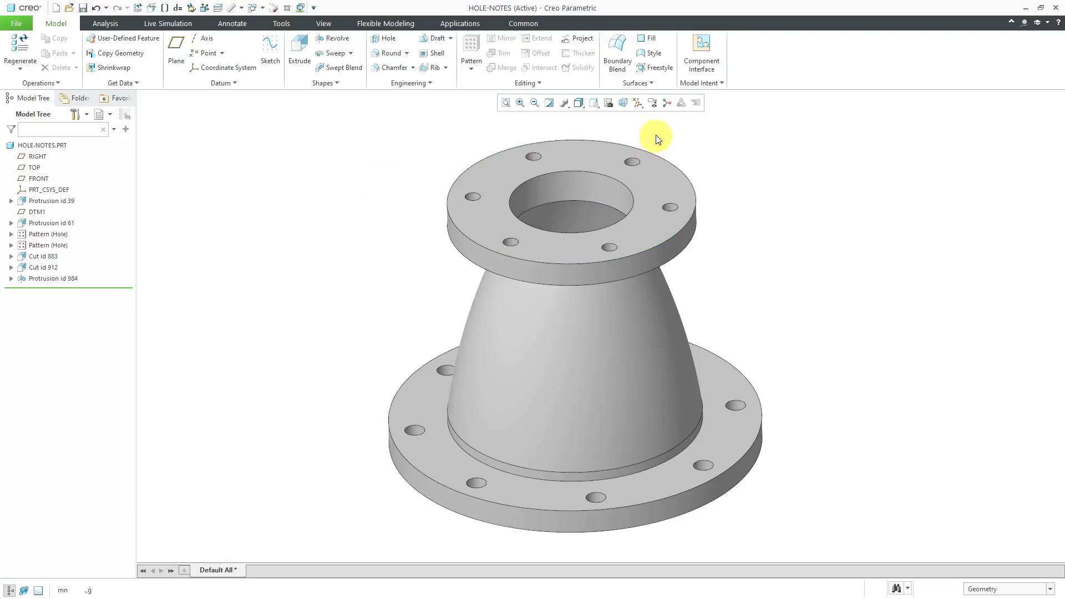
Turn on annotation display so the lower flange's 1-8 UNC - 2B TAP hole note appears
click(653, 104)
click(654, 104)
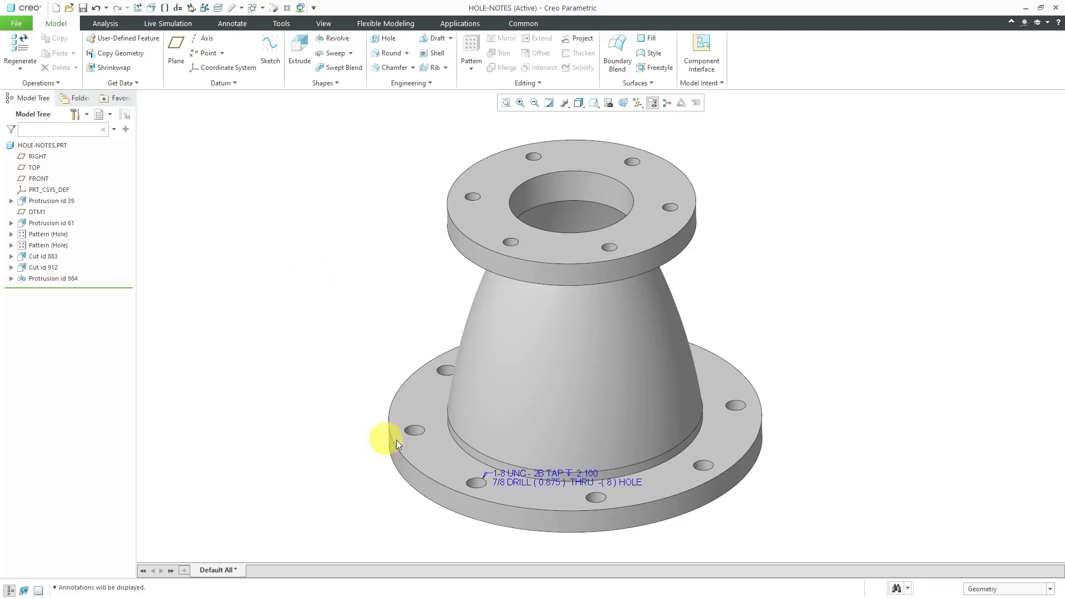
With the selection filter set to Annotation, drag the hole note up-left, clear of the part
click(507, 480)
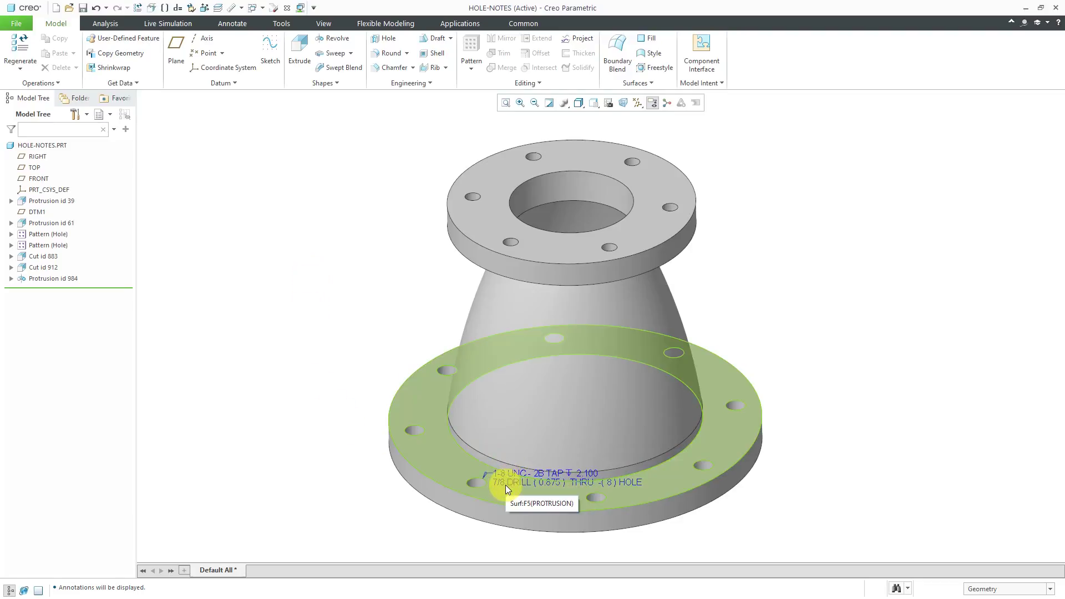
click(1014, 590)
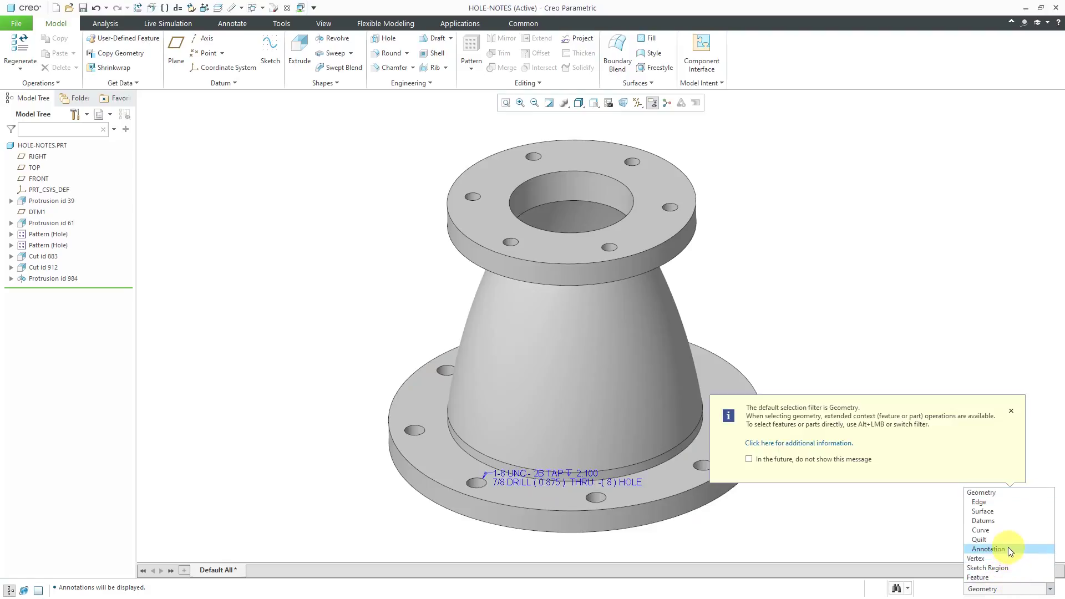
click(984, 493)
click(527, 476)
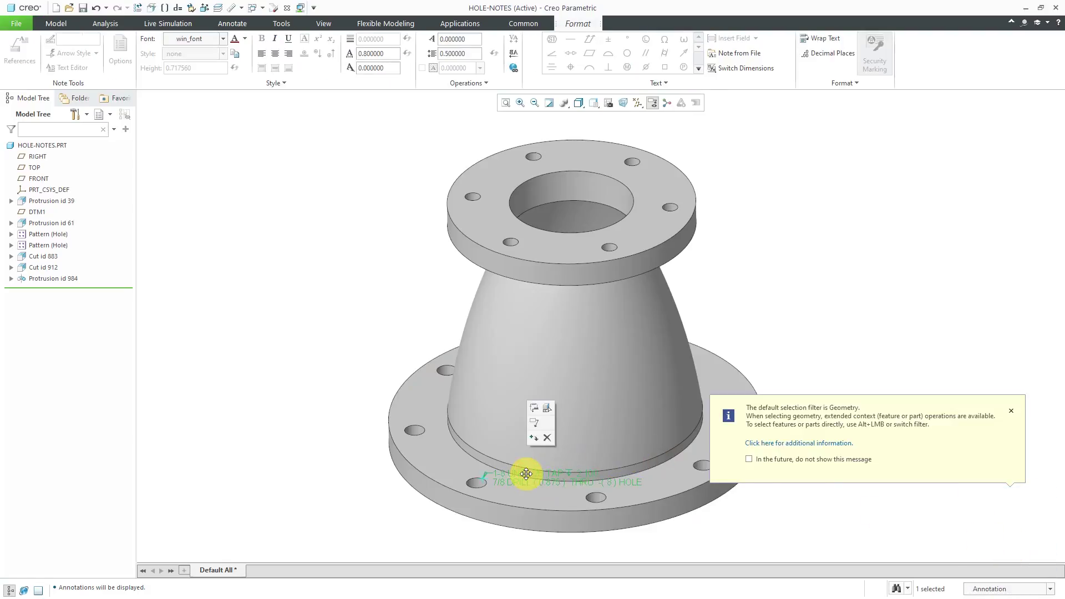
drag(518, 475, 444, 351)
click(855, 317)
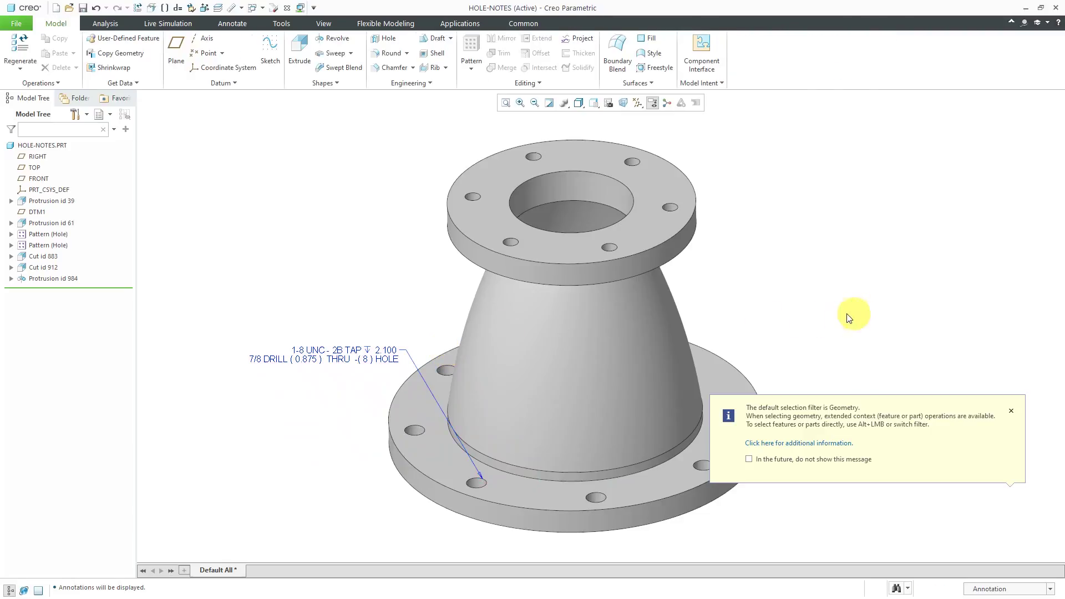
click(1010, 410)
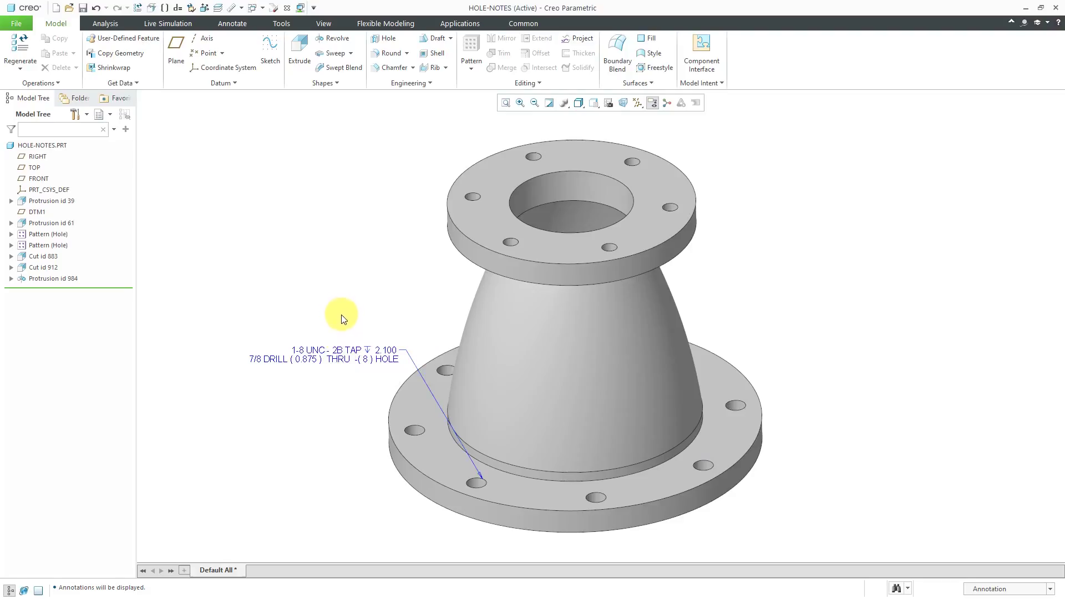
mouse_move(341, 315)
middle_down()
mouse_move(349, 240)
mouse_move(340, 311)
mouse_move(409, 290)
mouse_move(262, 304)
mouse_move(344, 306)
mouse_move(337, 350)
mouse_move(344, 280)
mouse_move(294, 301)
mouse_move(347, 301)
mouse_move(337, 321)
middle_up()
scroll(418, 231, down, 2)
scroll(366, 380, up, 2)
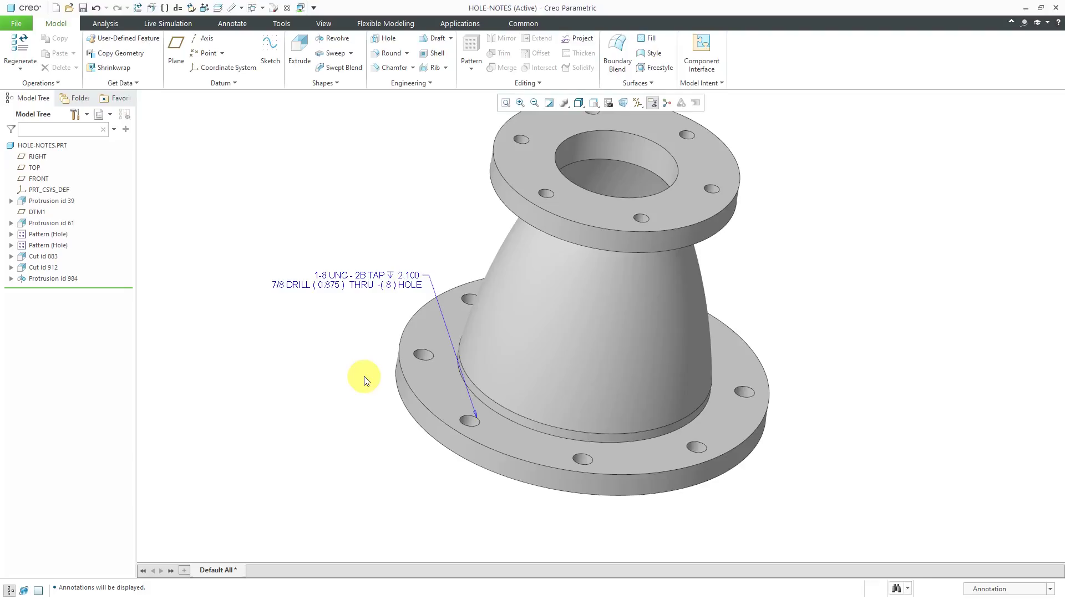
Add a new combination state and rename it from Comb0001 to 7A
click(241, 24)
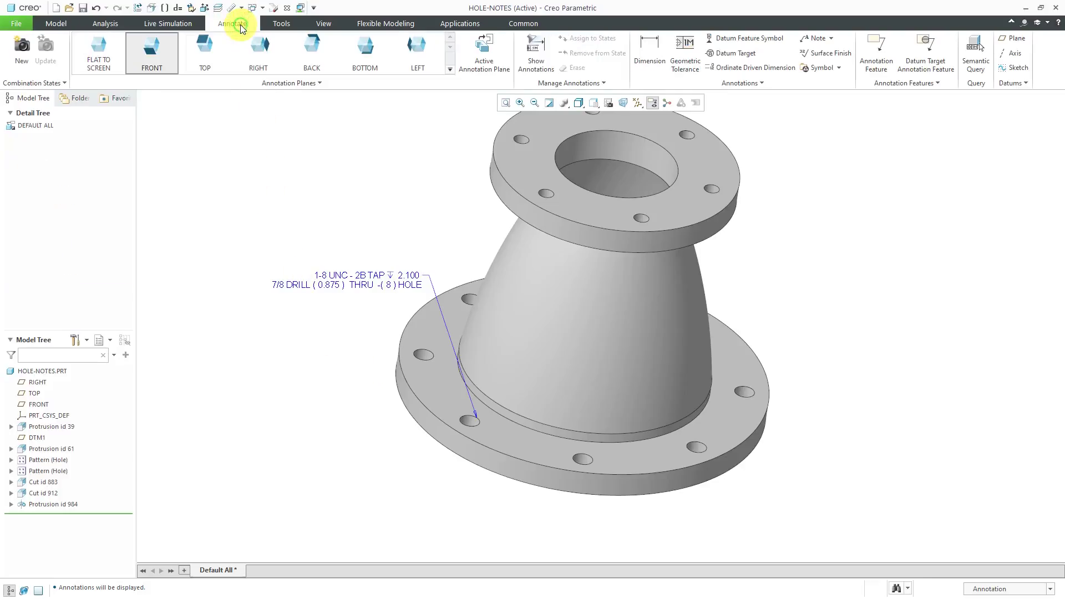
click(22, 57)
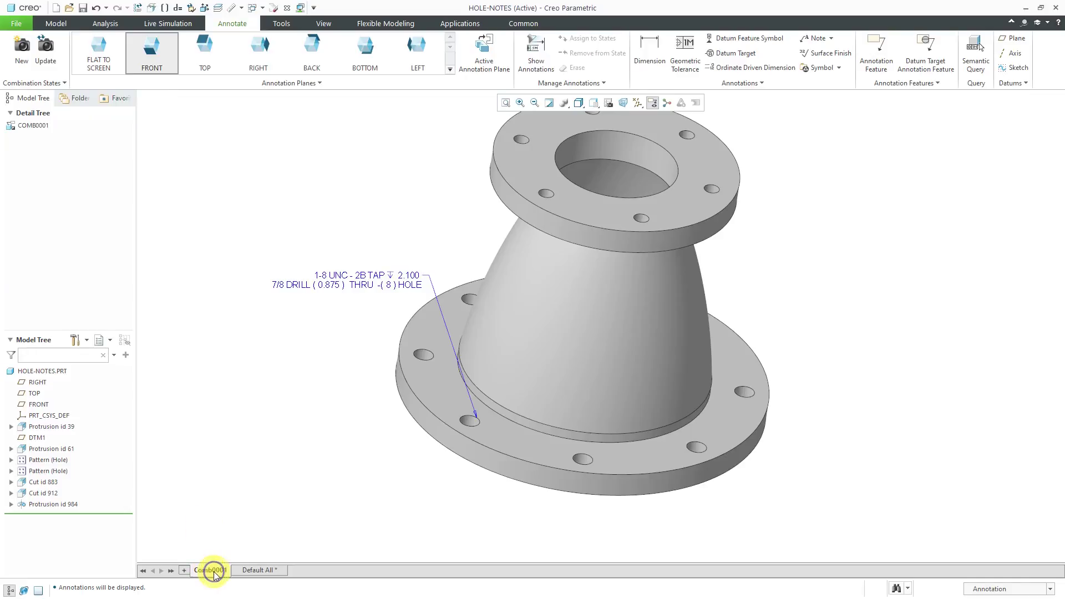
right_click(214, 571)
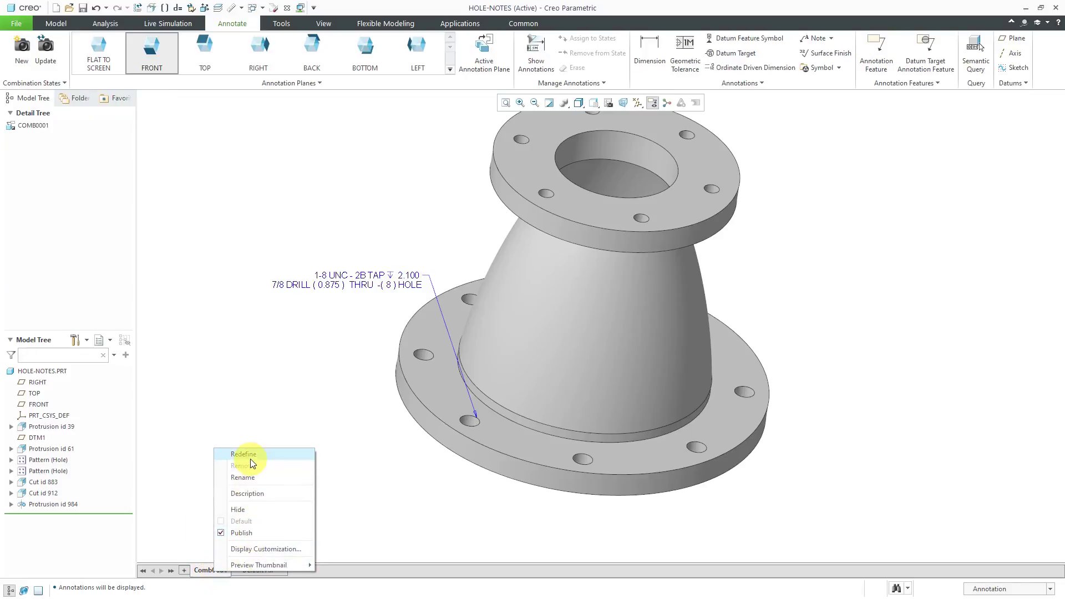
click(248, 476)
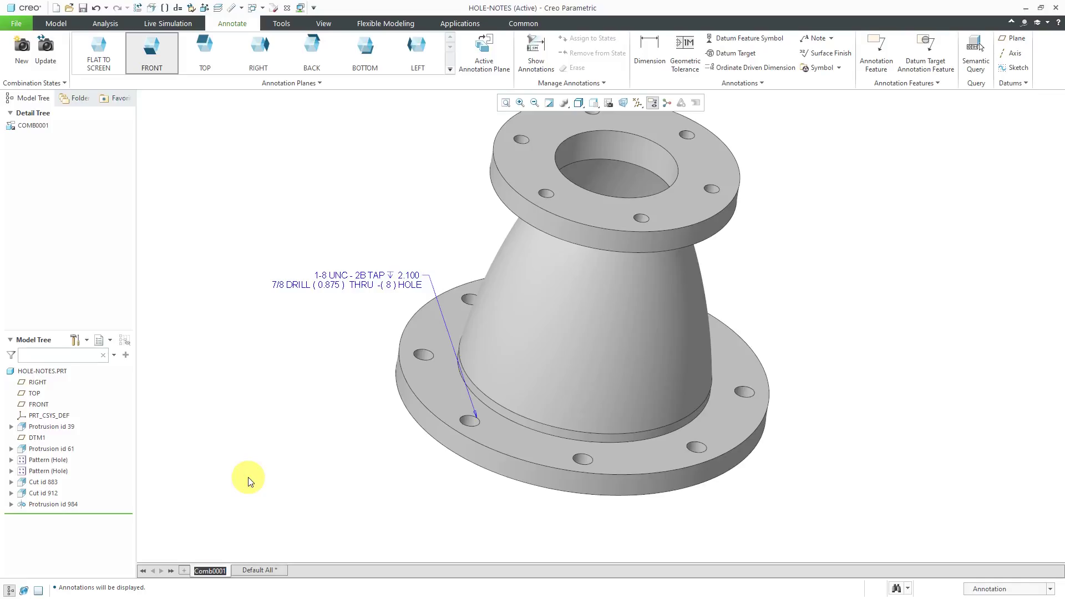
text(7A)
key(Return)
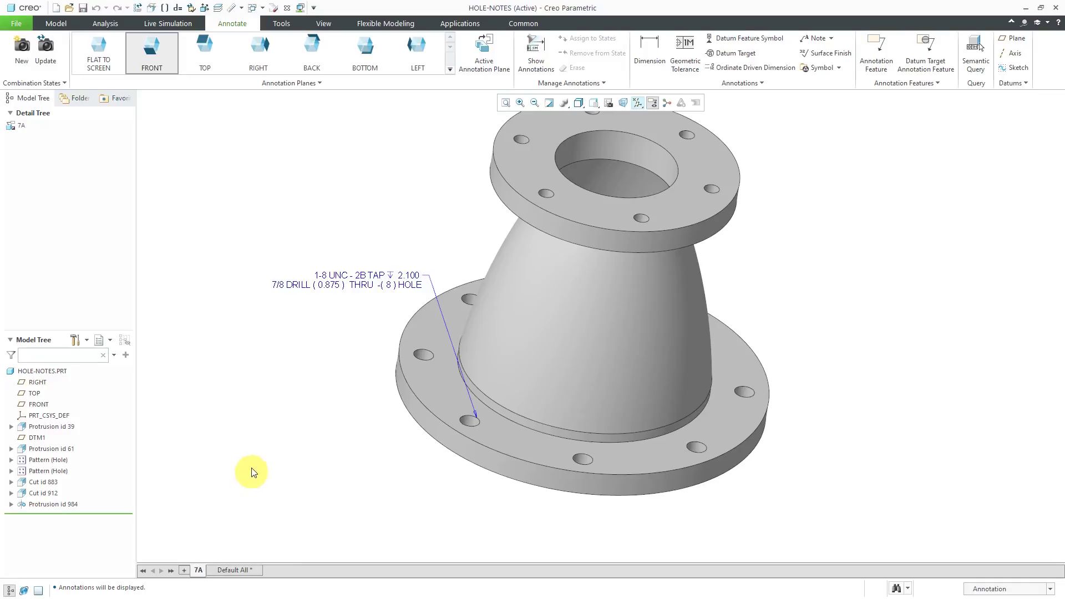
Assign the hole note to combination state 7A and move it off the part's lower left
click(356, 286)
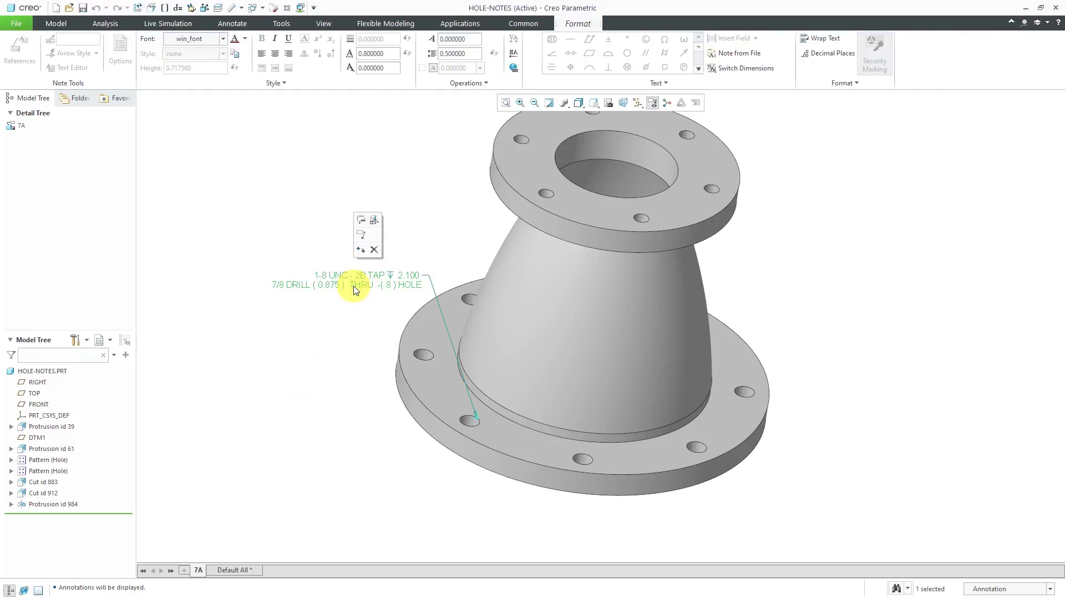
click(360, 250)
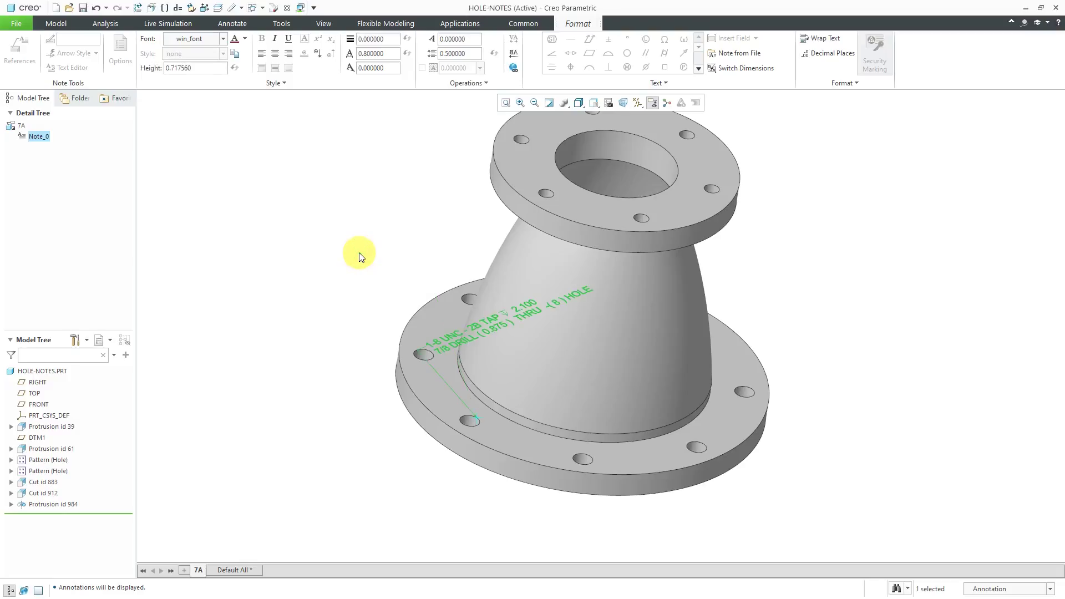
middle_drag(564, 427, 555, 457)
mouse_move(528, 274)
mouse_down()
mouse_move(440, 257)
mouse_move(468, 337)
mouse_up()
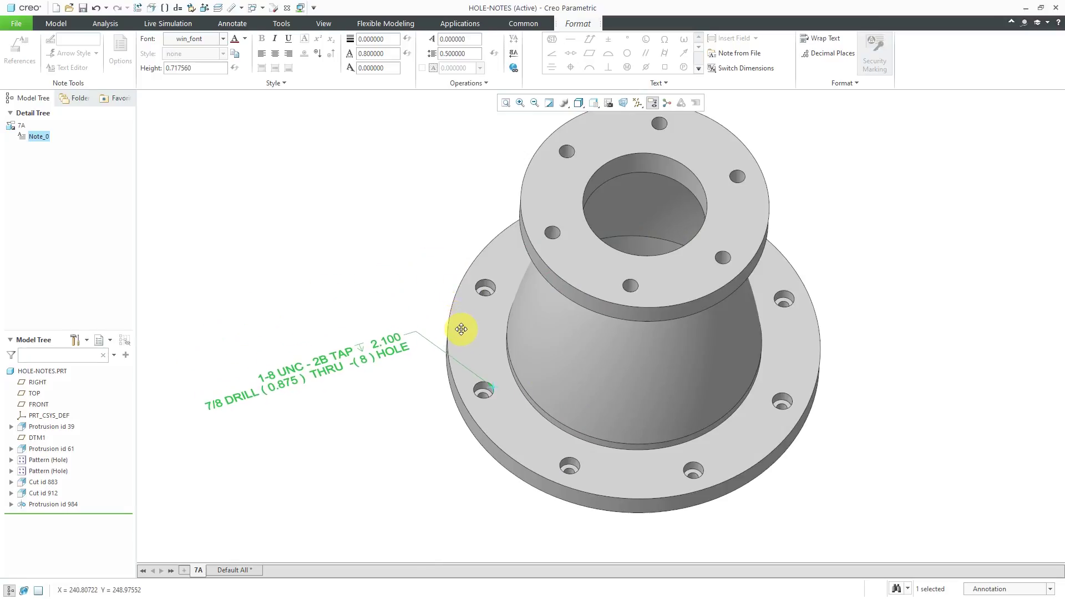
click(401, 271)
middle_drag(477, 357, 510, 388)
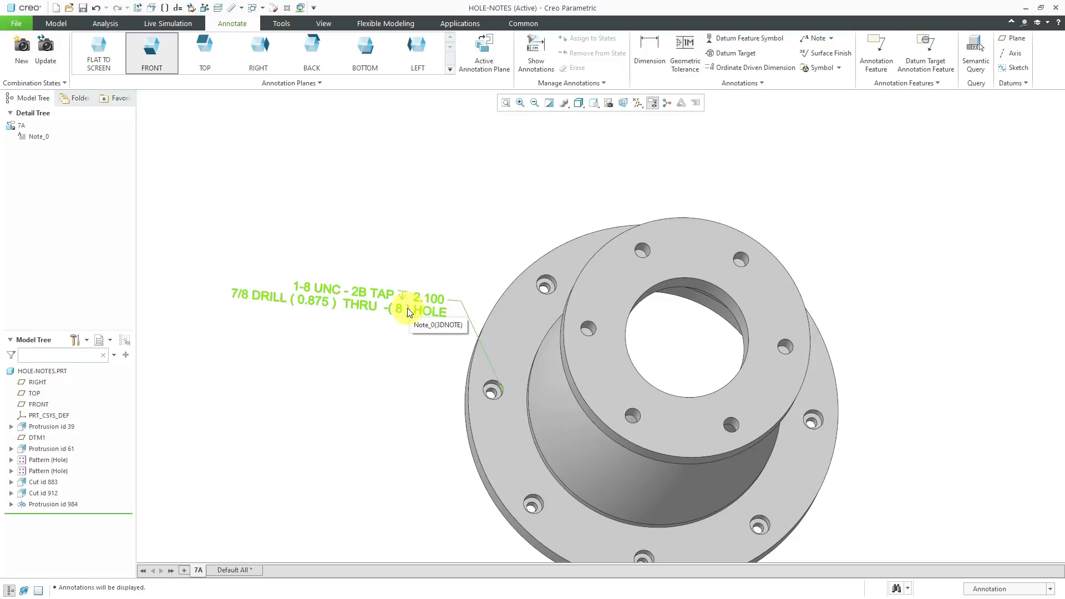
In the note's text, prepend '&PATTERN_NO X' and delete the trailing '-(&PATTERN_NO) HOLE' text
click(408, 307)
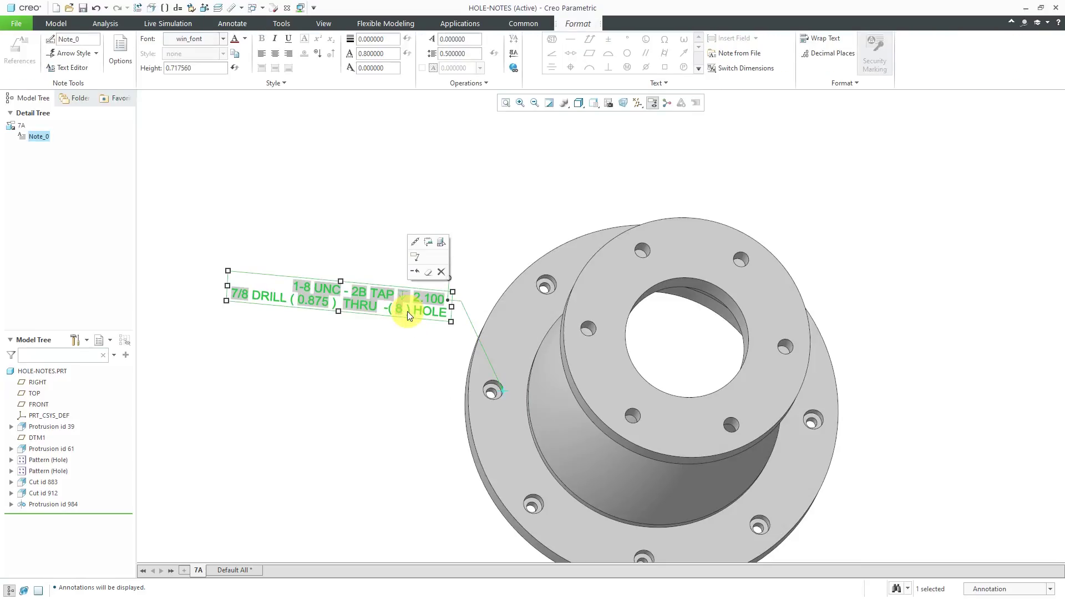
click(84, 67)
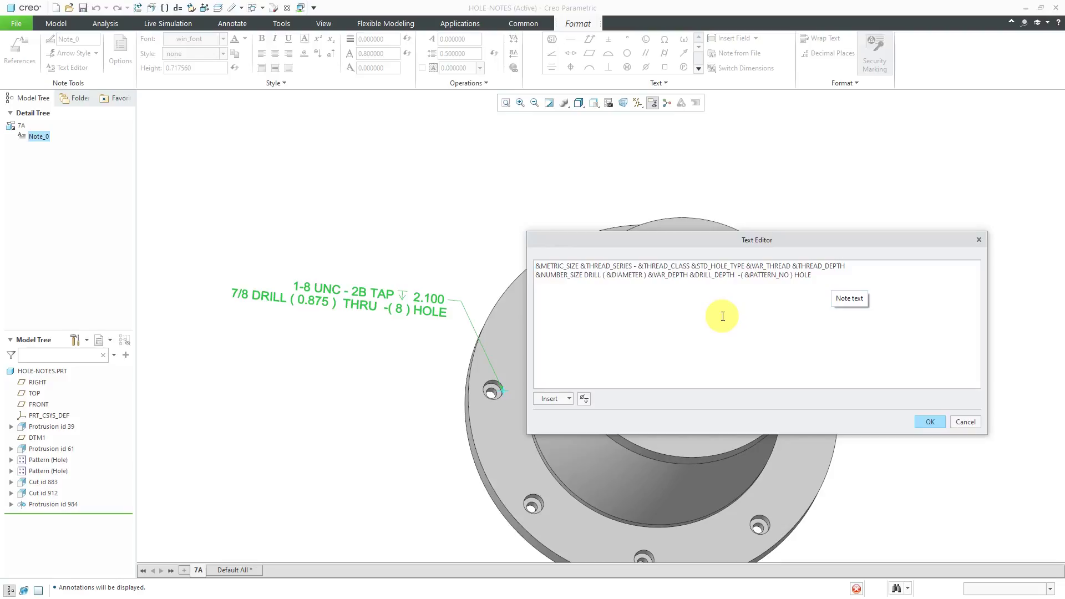
text(&pattern)
key(BackSpace)
key(BackSpace)
key(BackSpace)
key(BackSpace)
key(BackSpace)
key(BackSpace)
key(BackSpace)
text(PATTERN_NO)
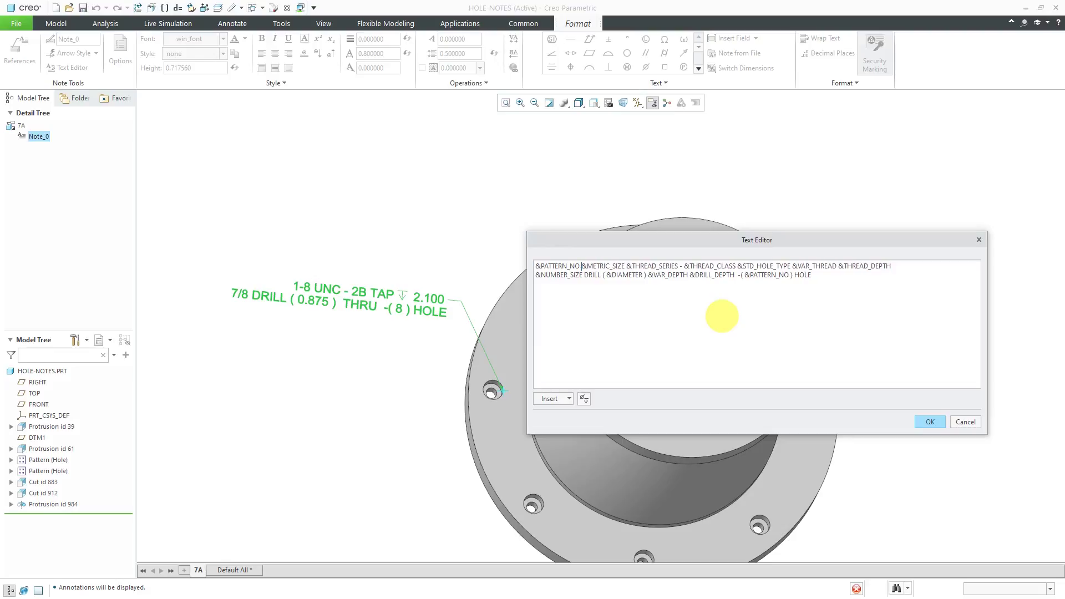
text( X)
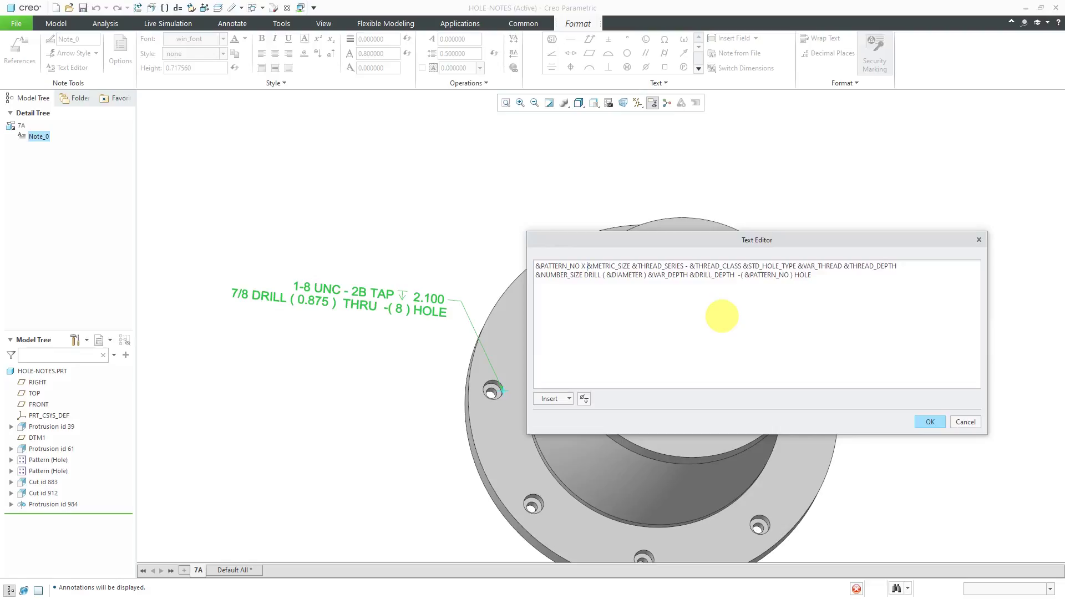
click(835, 274)
key(BackSpace)
key(BackSpace)
key(BackSpace)
key(BackSpace)
key(BackSpace)
key(BackSpace)
key(BackSpace)
key(BackSpace)
key(BackSpace)
key(BackSpace)
key(BackSpace)
key(BackSpace)
key(BackSpace)
key(BackSpace)
key(BackSpace)
key(BackSpace)
key(BackSpace)
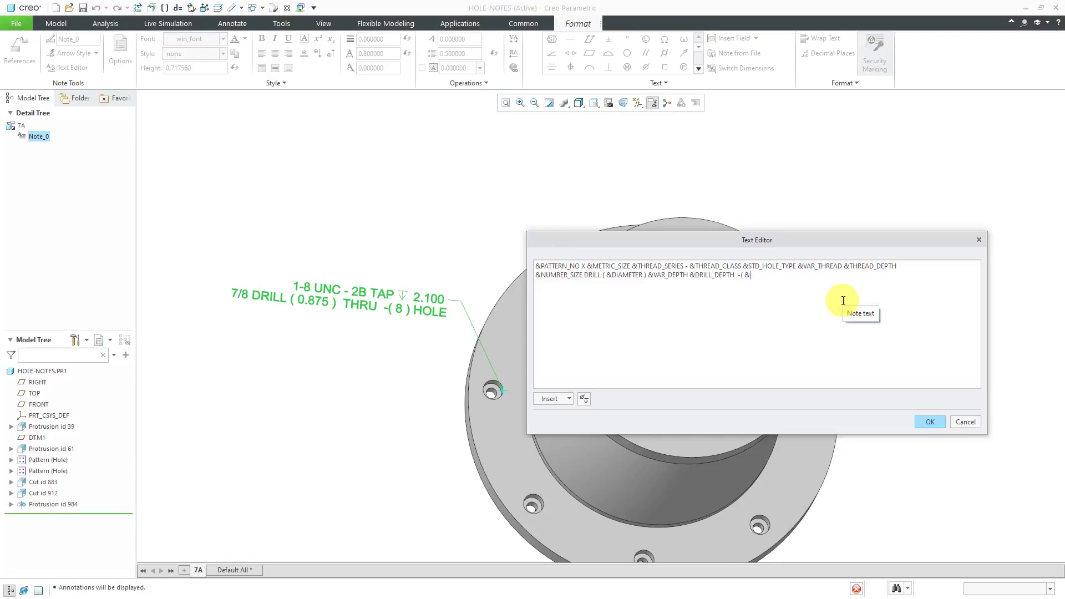
key(BackSpace)
key(BackSpace)
Apply the note edit, then remove the space before X so it reads '&PATTERN_NOX'
click(928, 422)
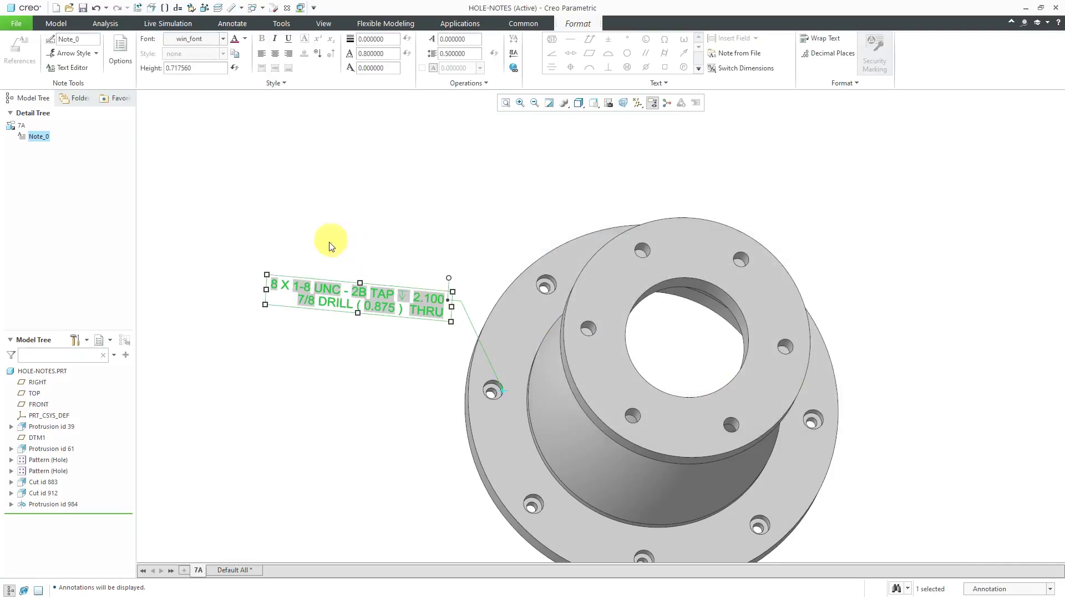
click(312, 336)
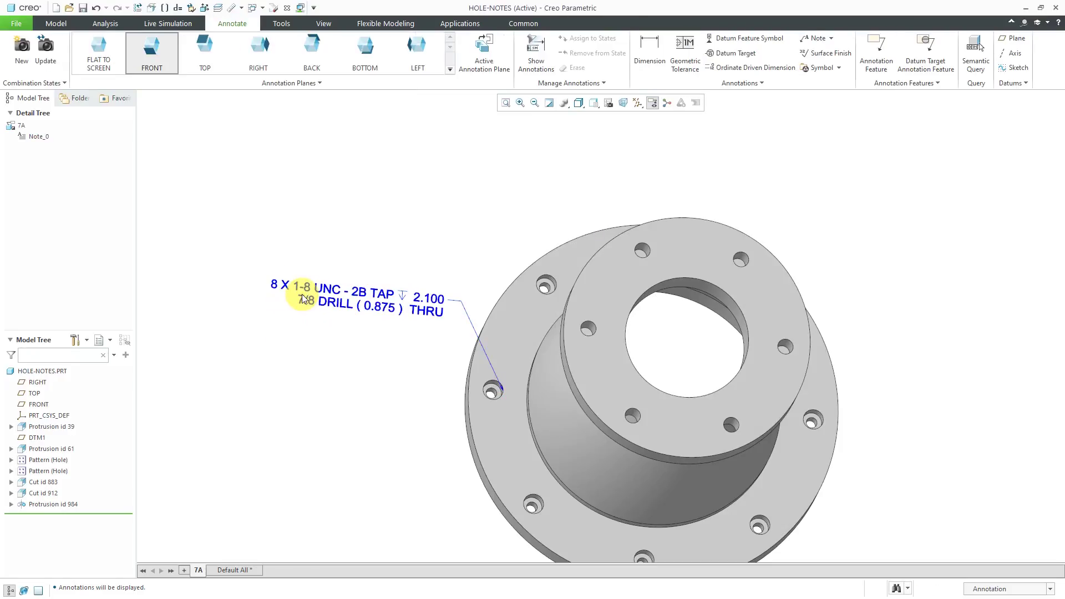
click(302, 296)
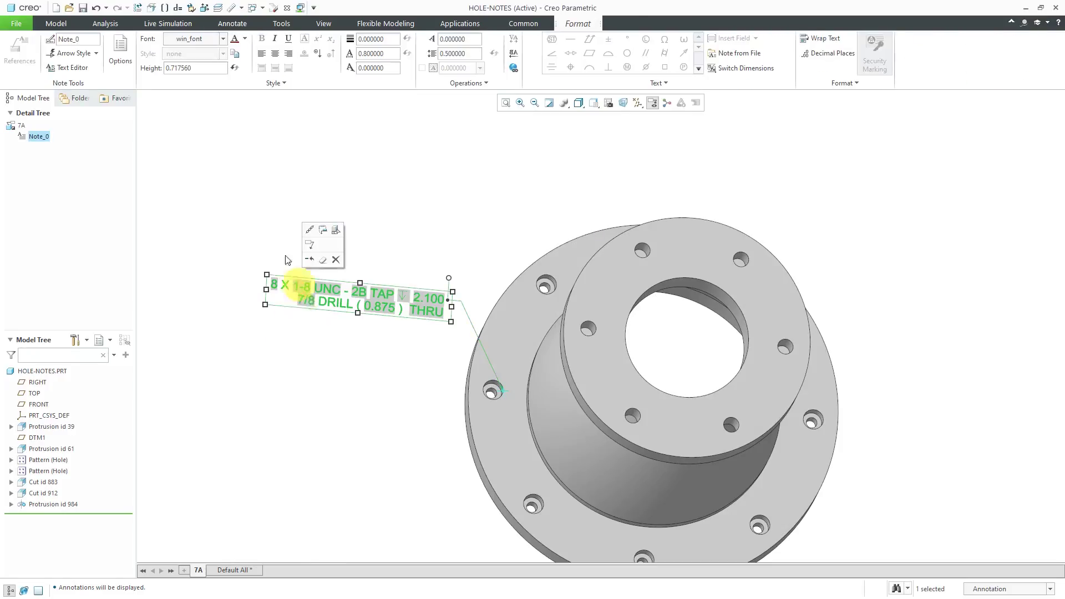
click(75, 68)
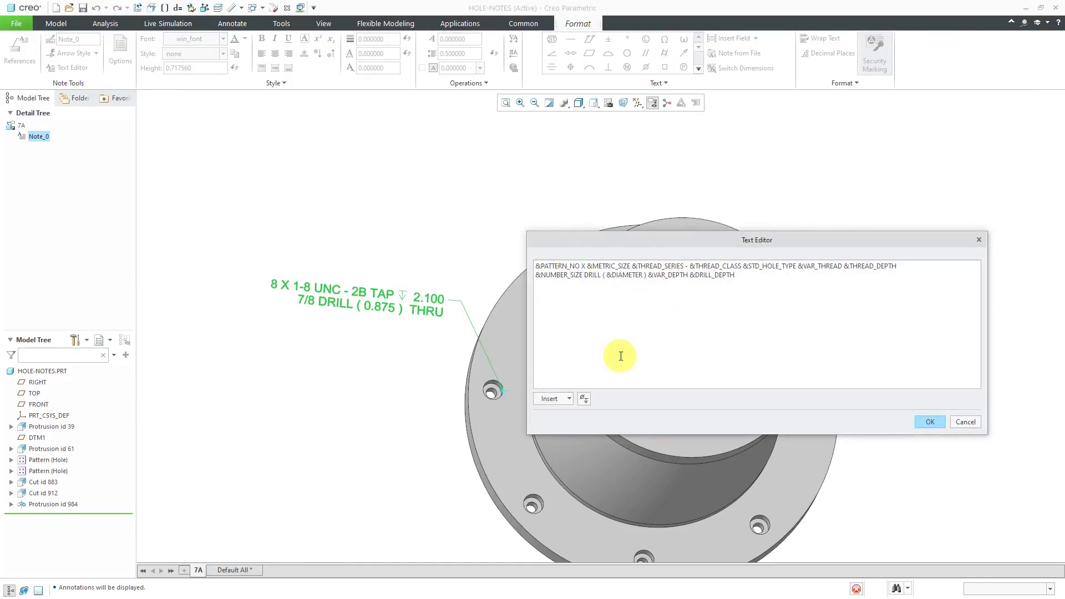
key(BackSpace)
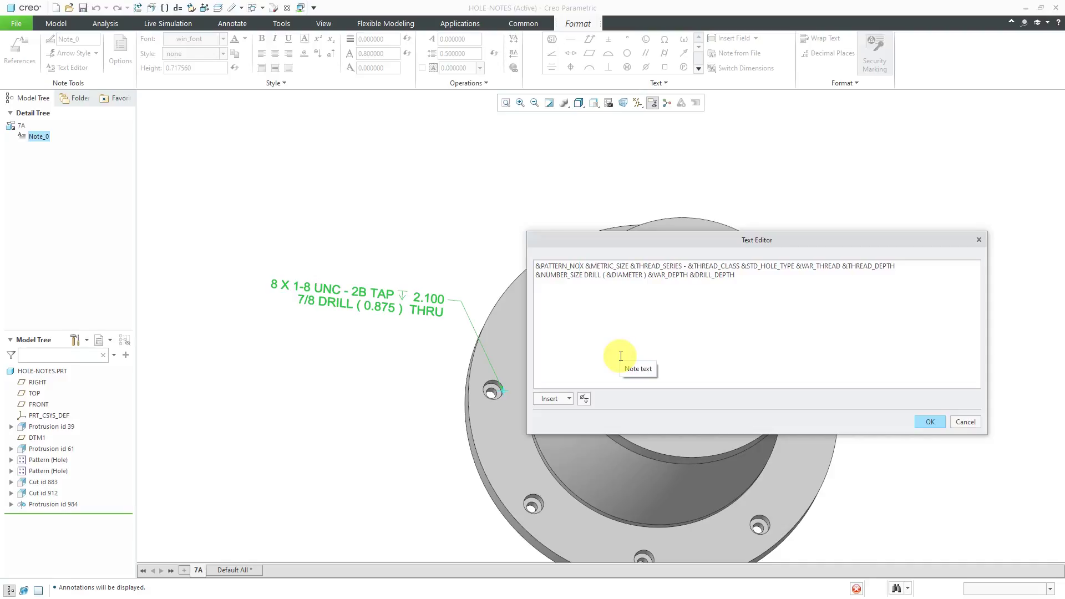
click(930, 422)
click(464, 215)
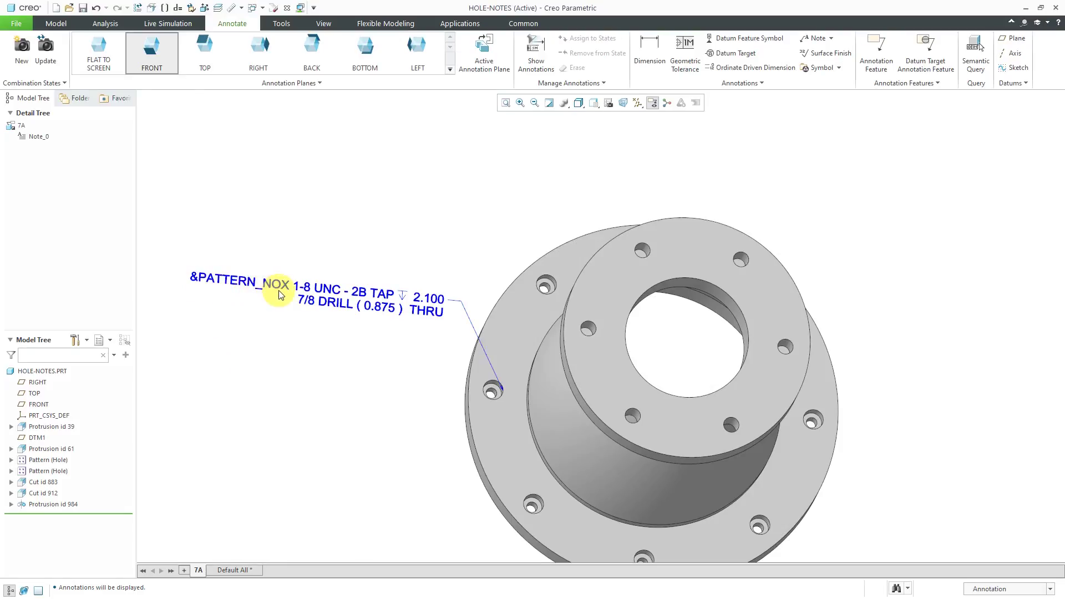
click(255, 287)
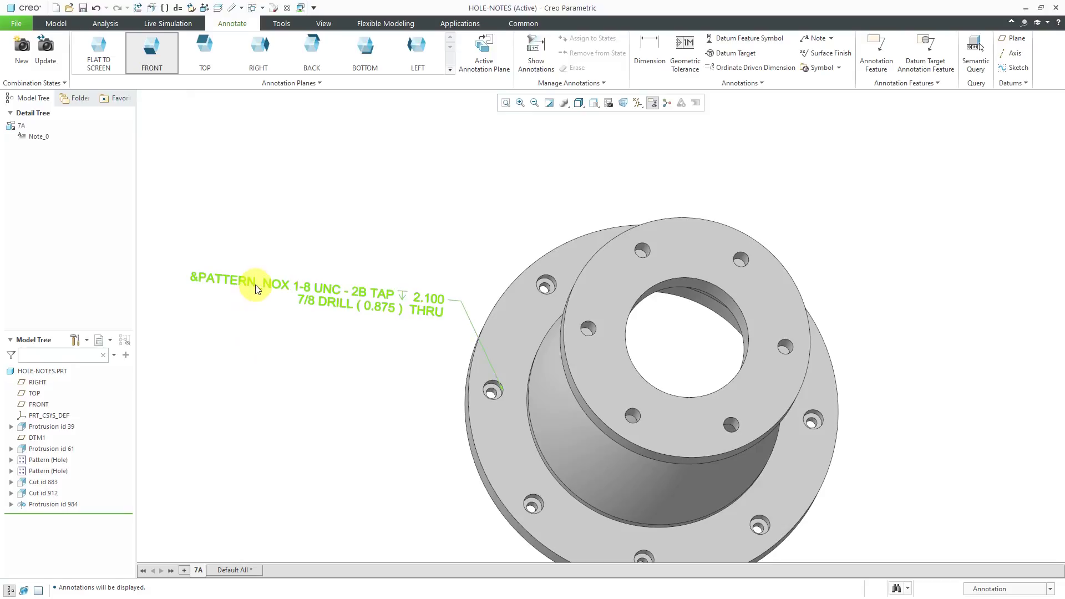
Replace '&PATTERN_NOX' with '8X' so the note reads '8X 1-8 UNC - 2B TAP 2.100'
click(255, 285)
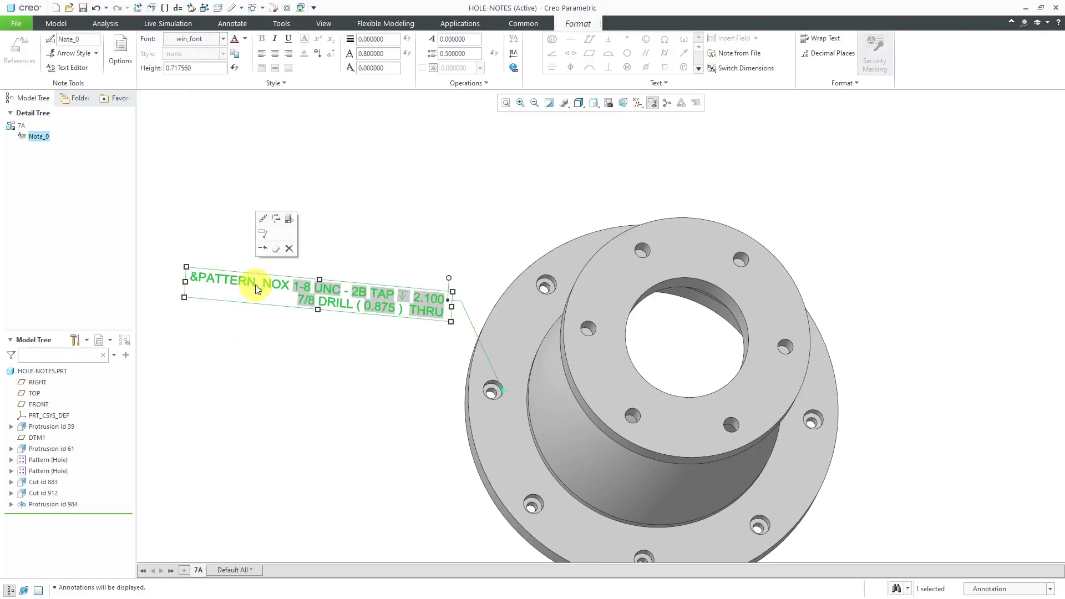
click(81, 69)
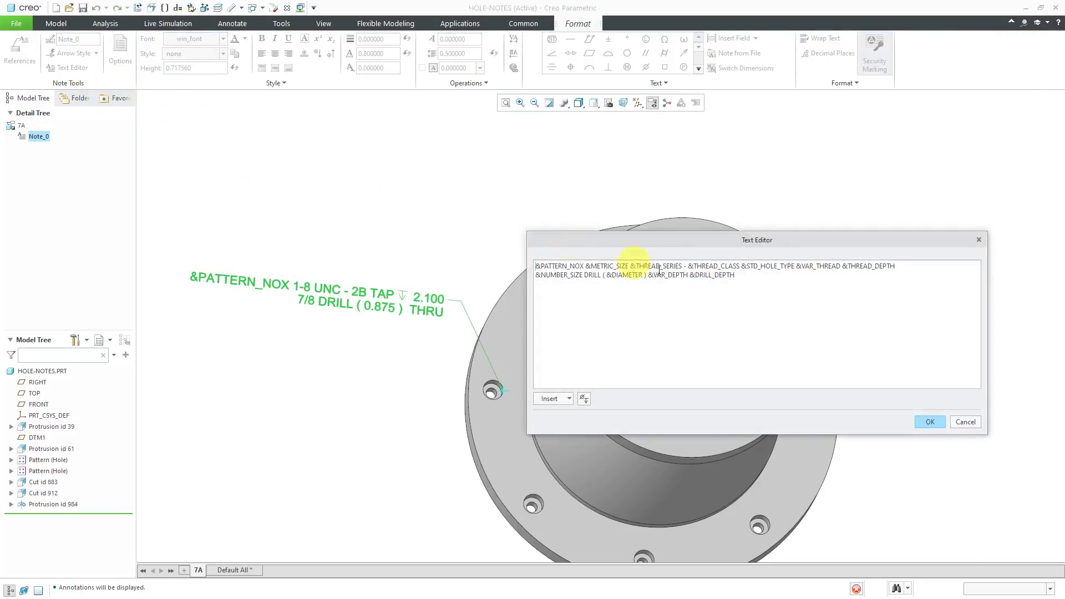
click(581, 266)
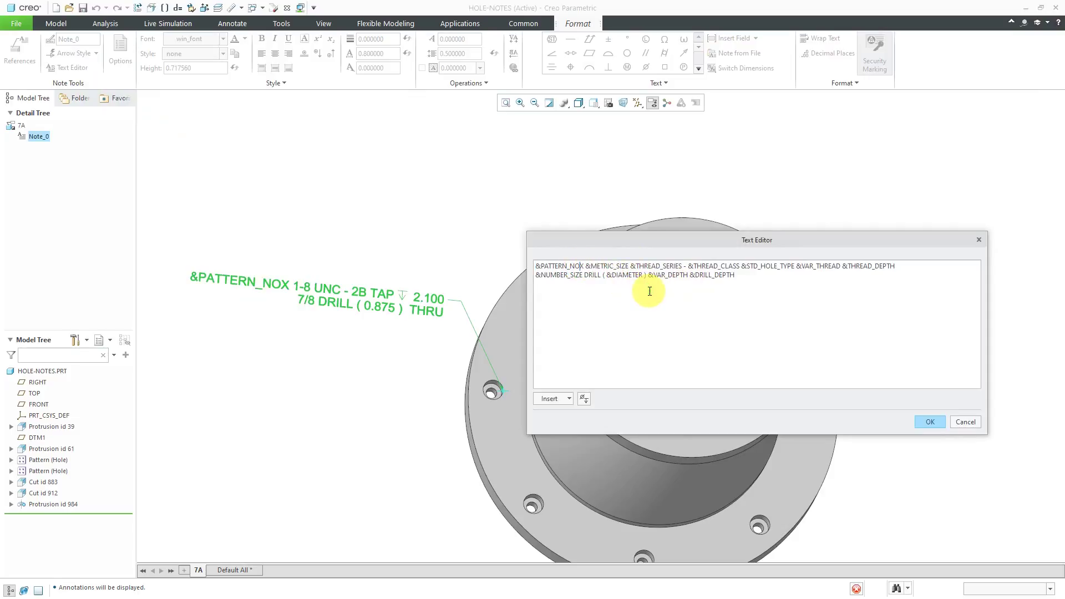
click(930, 421)
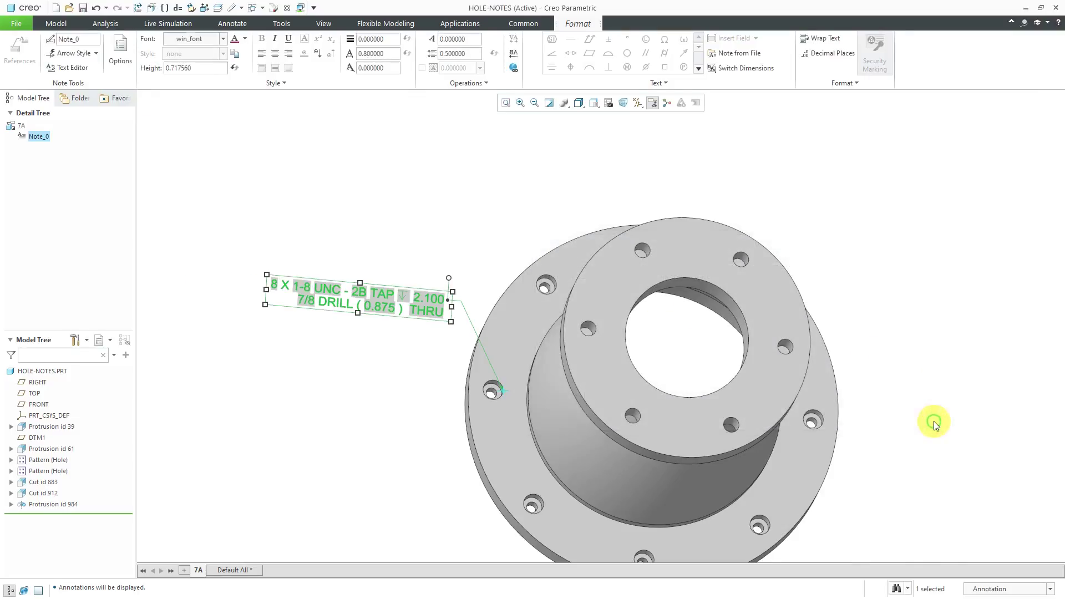
click(475, 202)
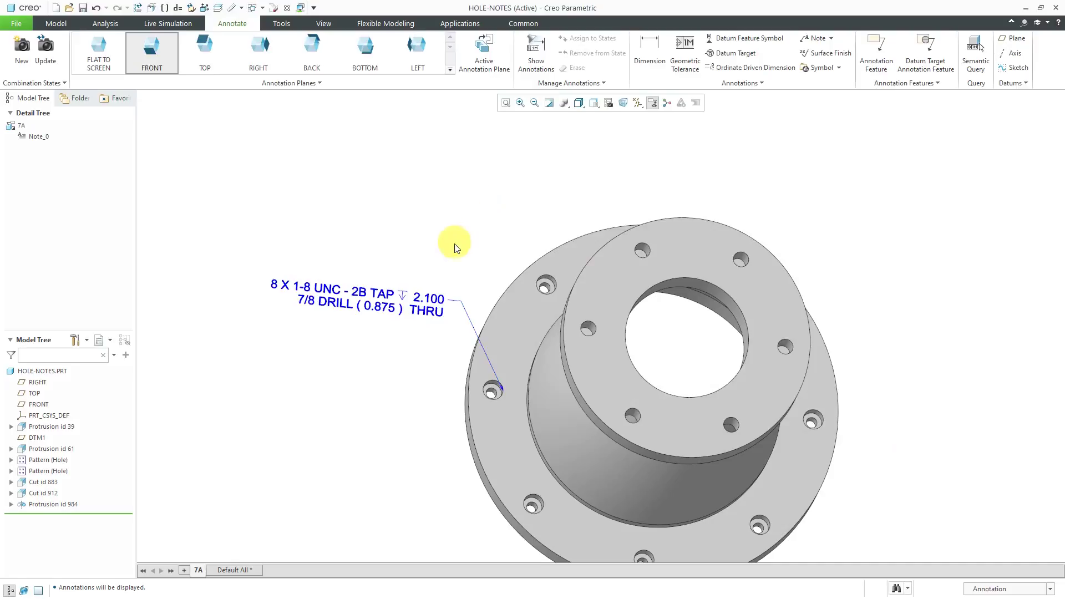
click(344, 292)
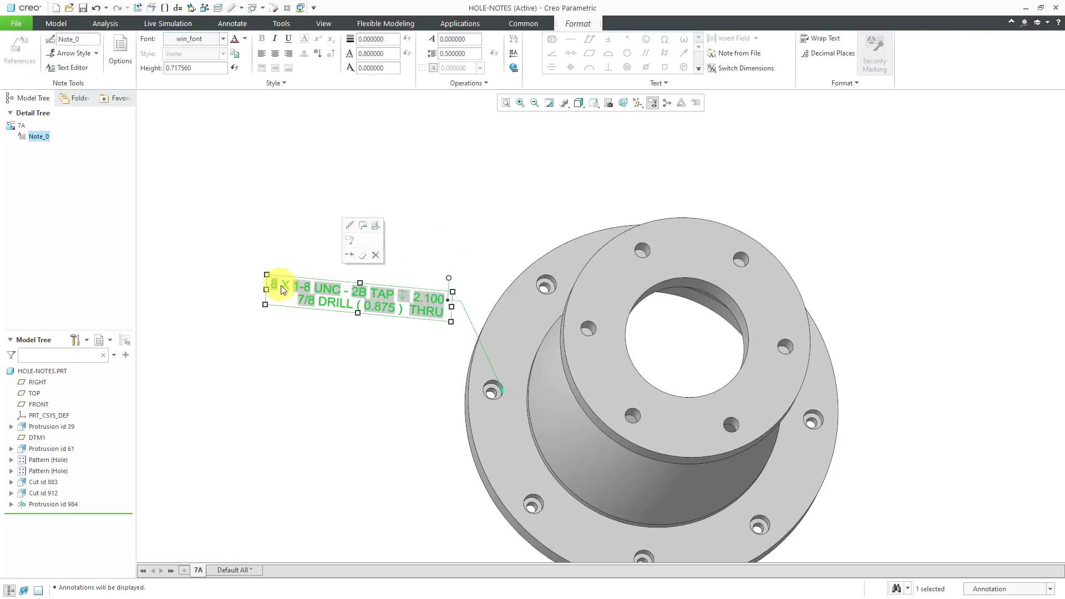
double_click(281, 288)
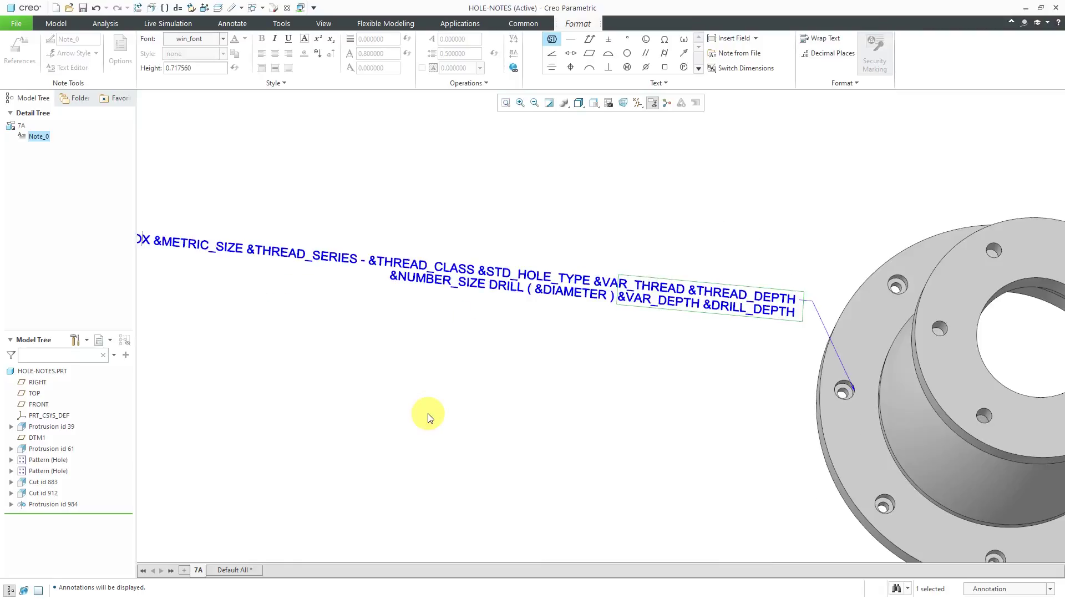
click(476, 425)
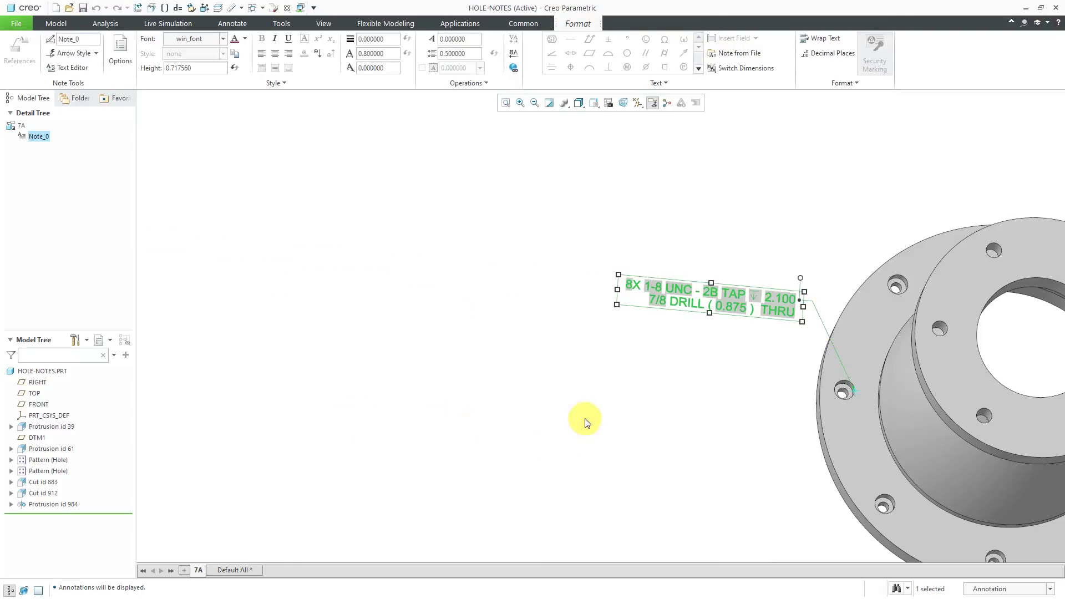
click(649, 375)
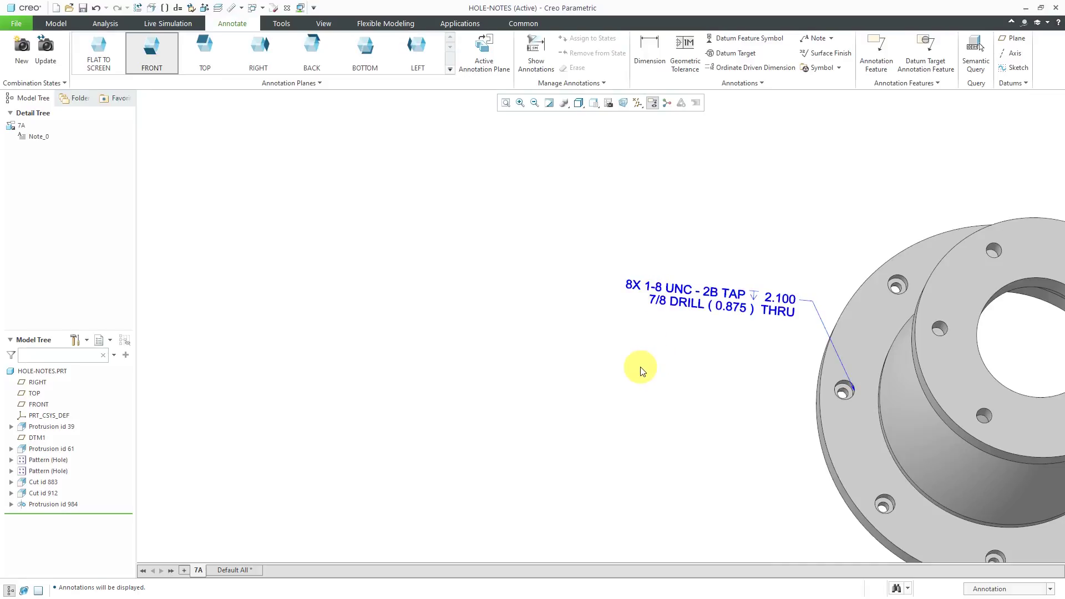
Zoom out, rotate to view the whole flange, and check the active annotation plane
scroll(570, 313, up, 4)
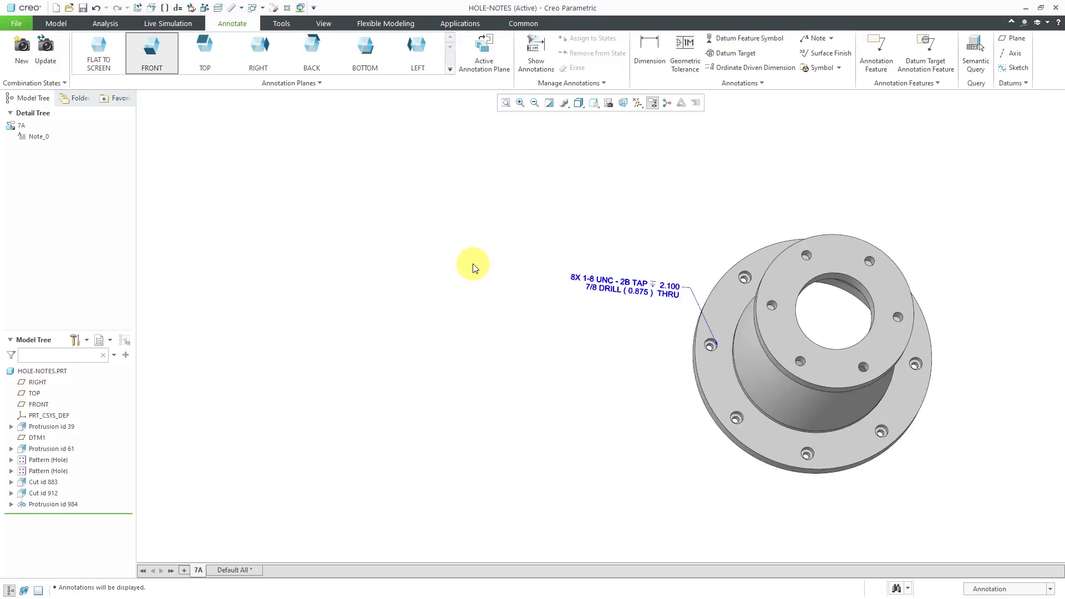
mouse_move(473, 264)
middle_down()
mouse_move(615, 350)
mouse_move(596, 331)
mouse_move(621, 330)
middle_up()
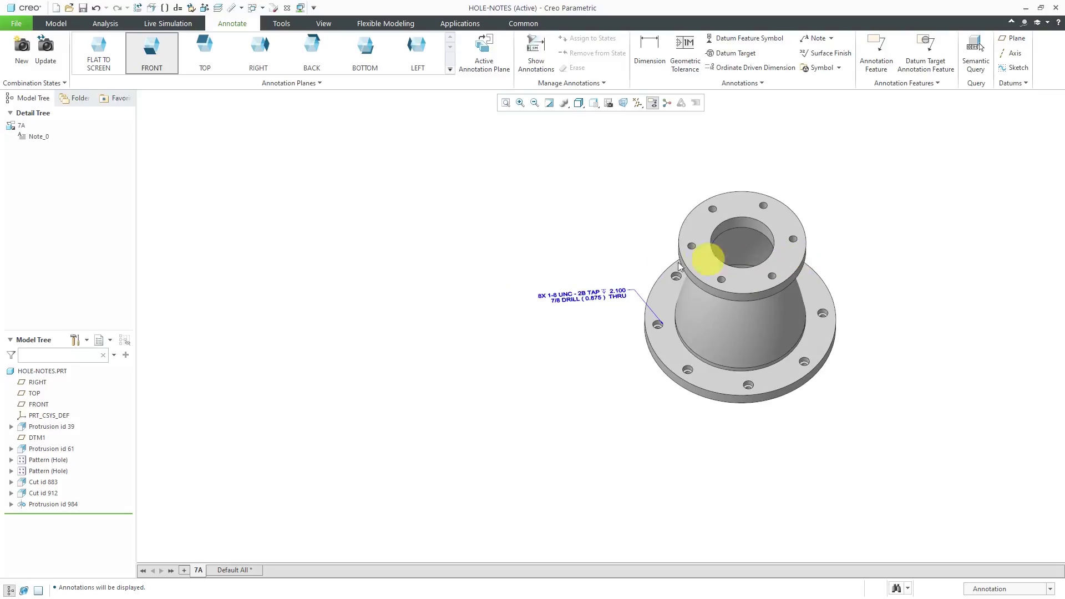
click(151, 63)
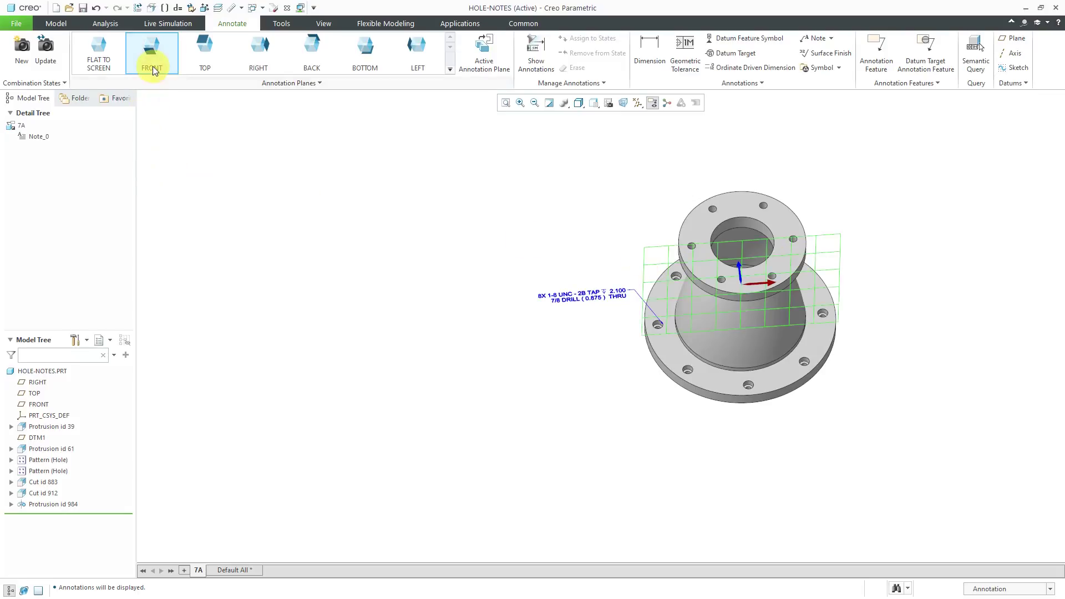
Set the annotation plane to TOP and pick Hole id 646 in the top hole pattern
click(203, 57)
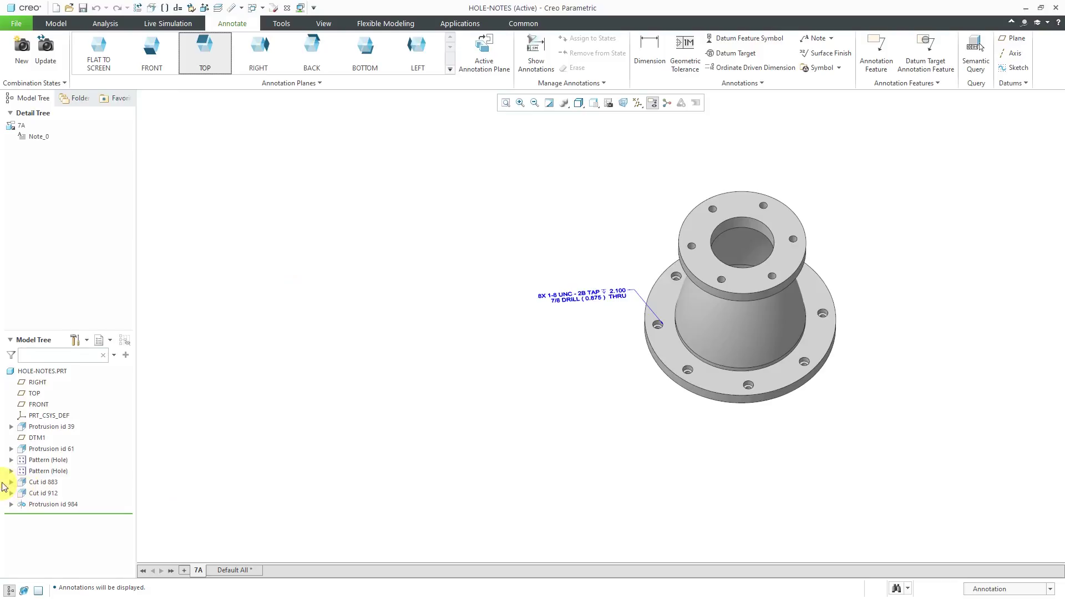
click(38, 471)
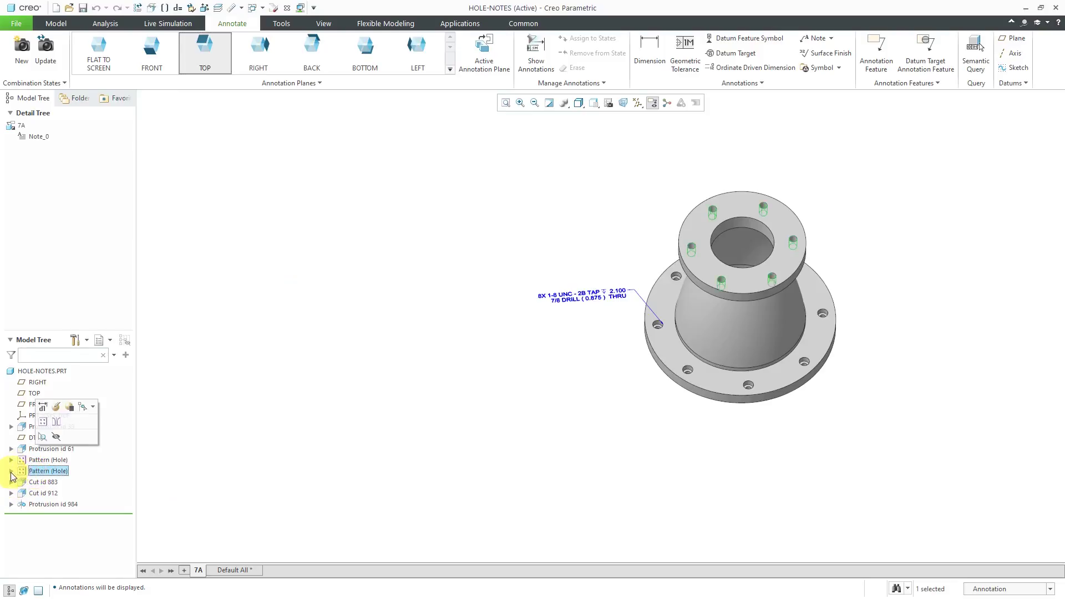
click(12, 472)
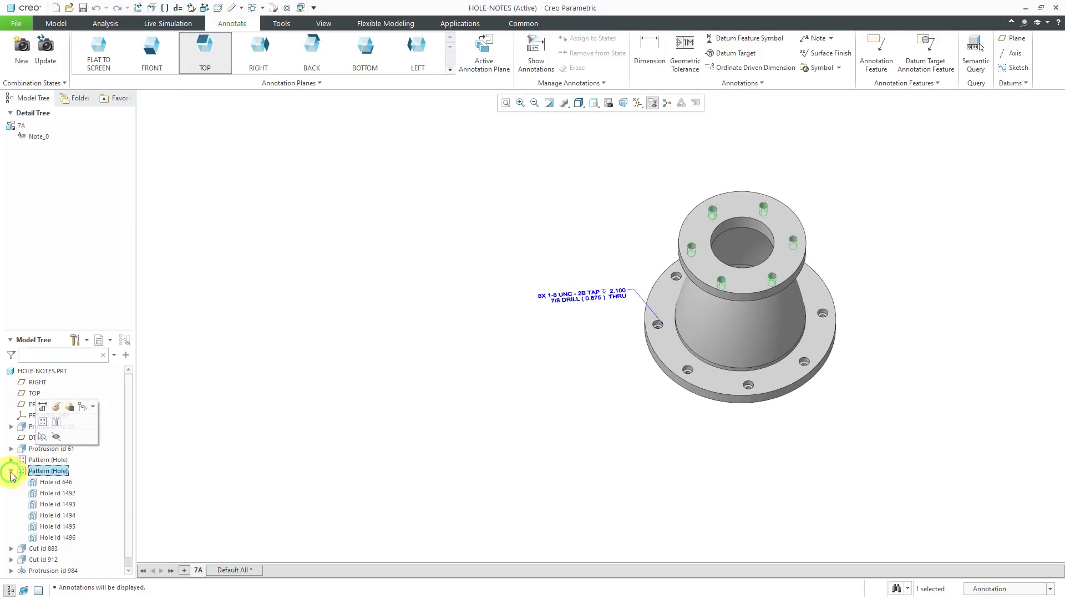
click(63, 484)
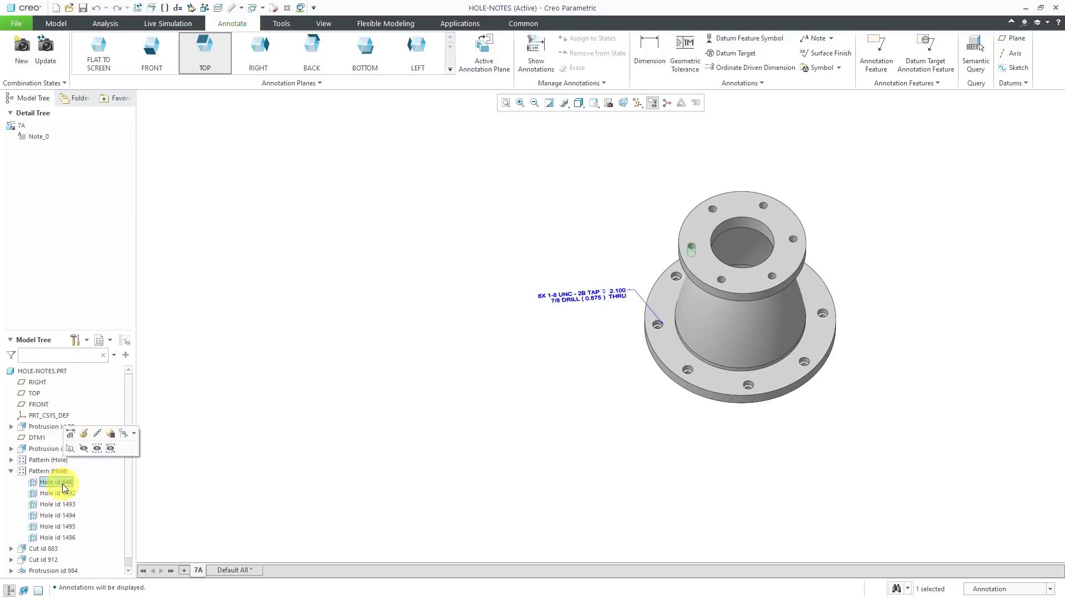
Show the d33 Ø1.25 diameter dimension on the top bolt hole, placed up-left of it
click(535, 60)
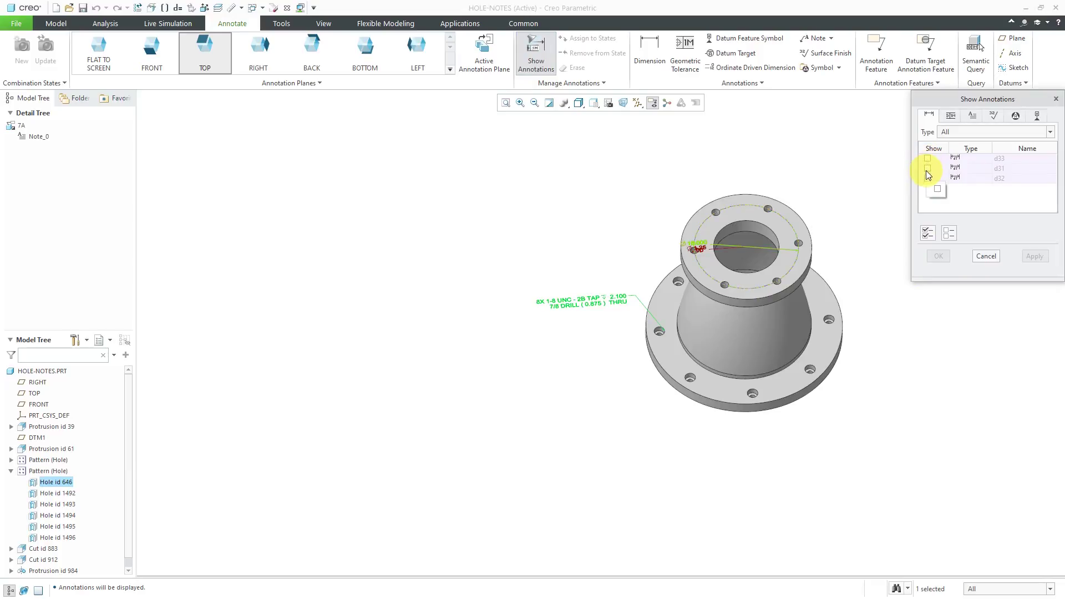
scroll(764, 252, up, 5)
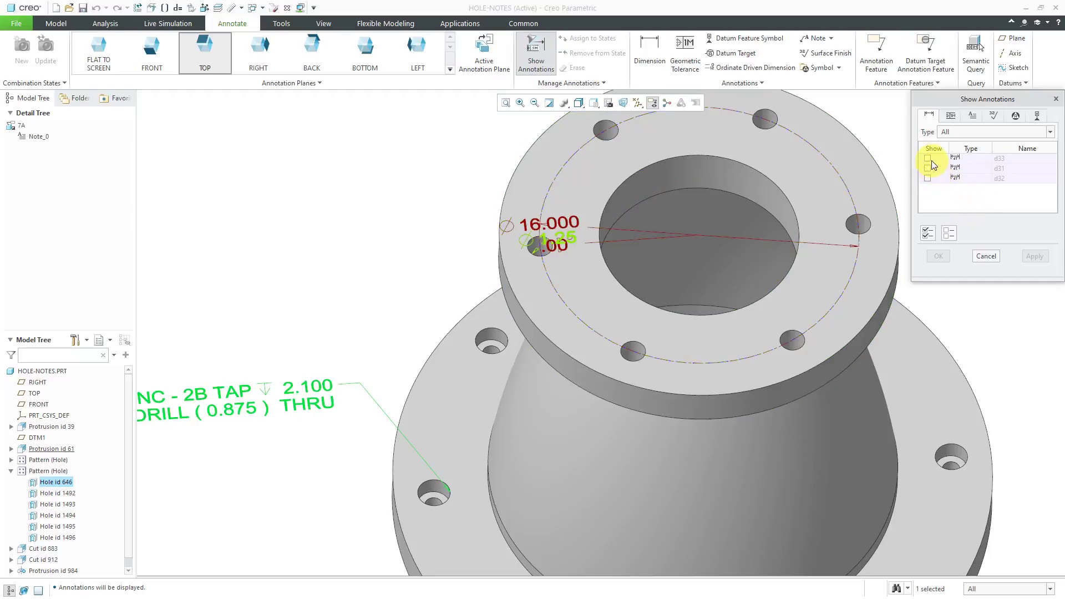
click(928, 158)
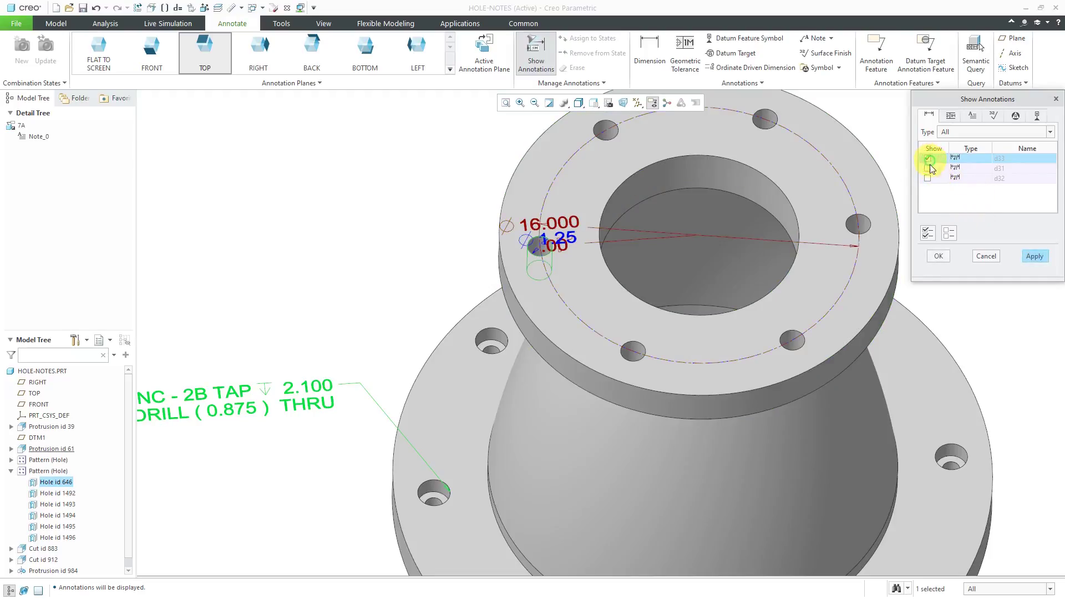
click(943, 256)
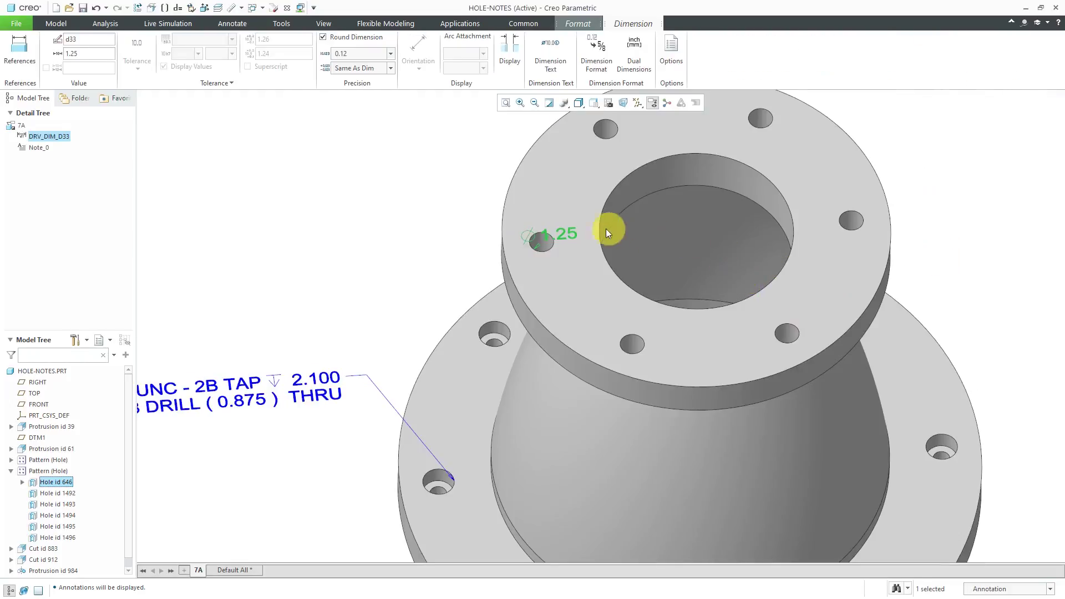
drag(567, 231, 484, 200)
click(383, 286)
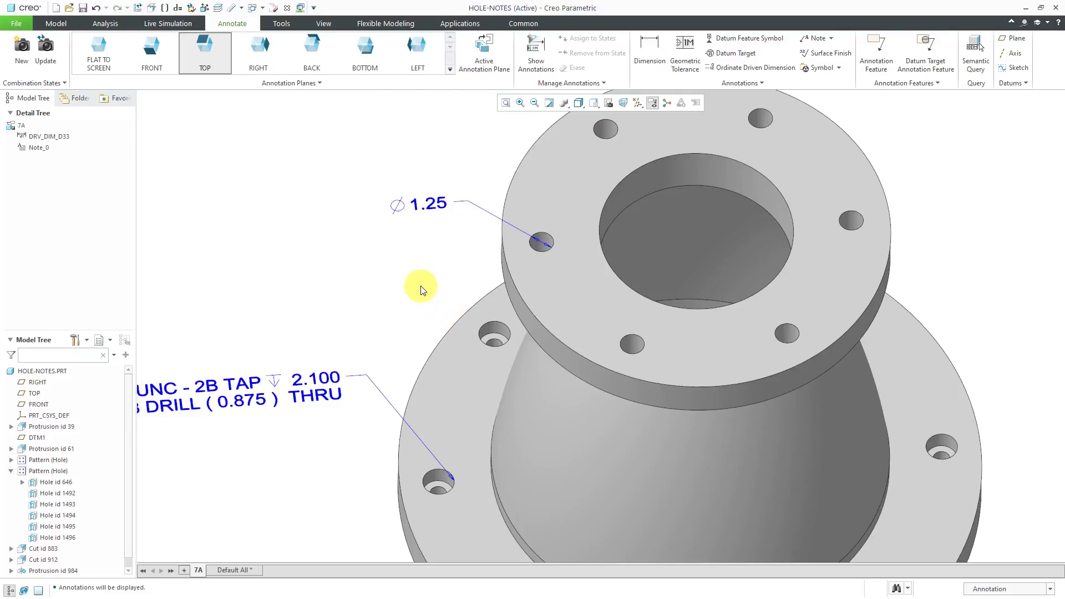
Display the top hole pattern's dimensions as symbolic names (d33, p36, p68, d67)
click(57, 473)
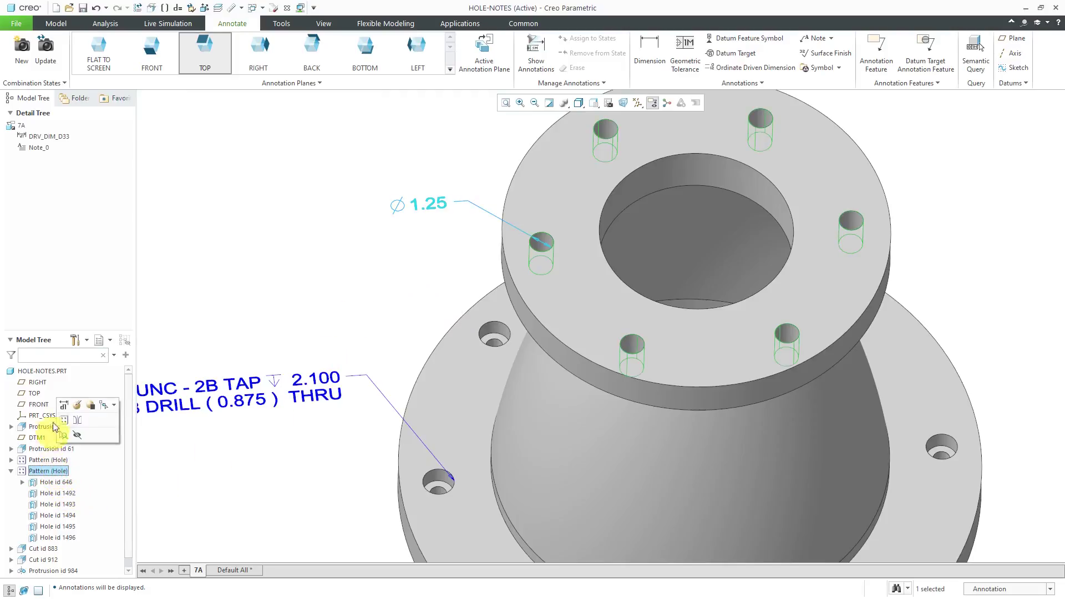
click(68, 403)
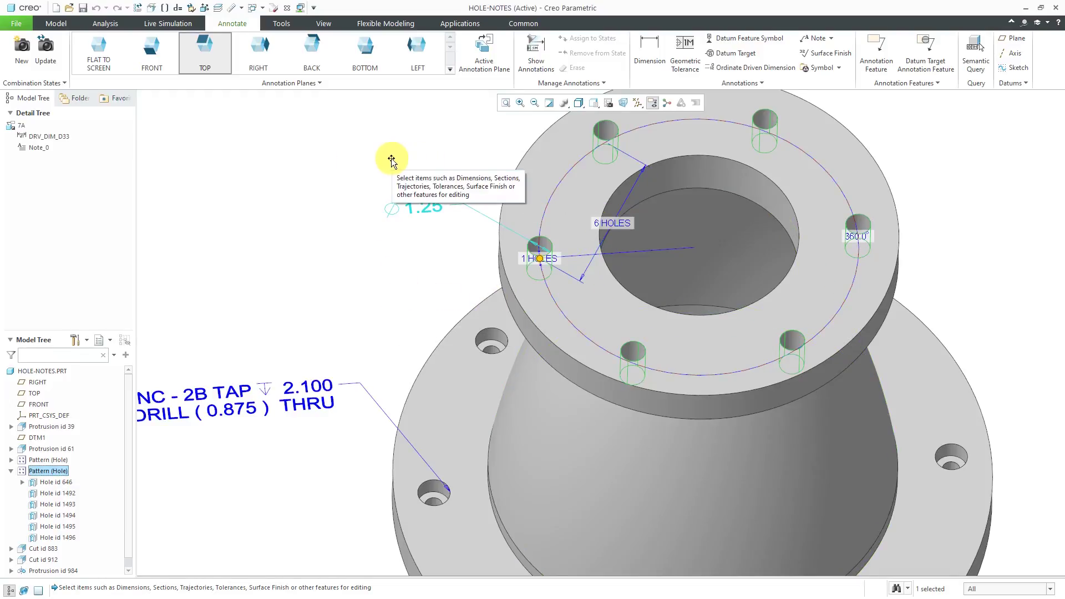
click(283, 23)
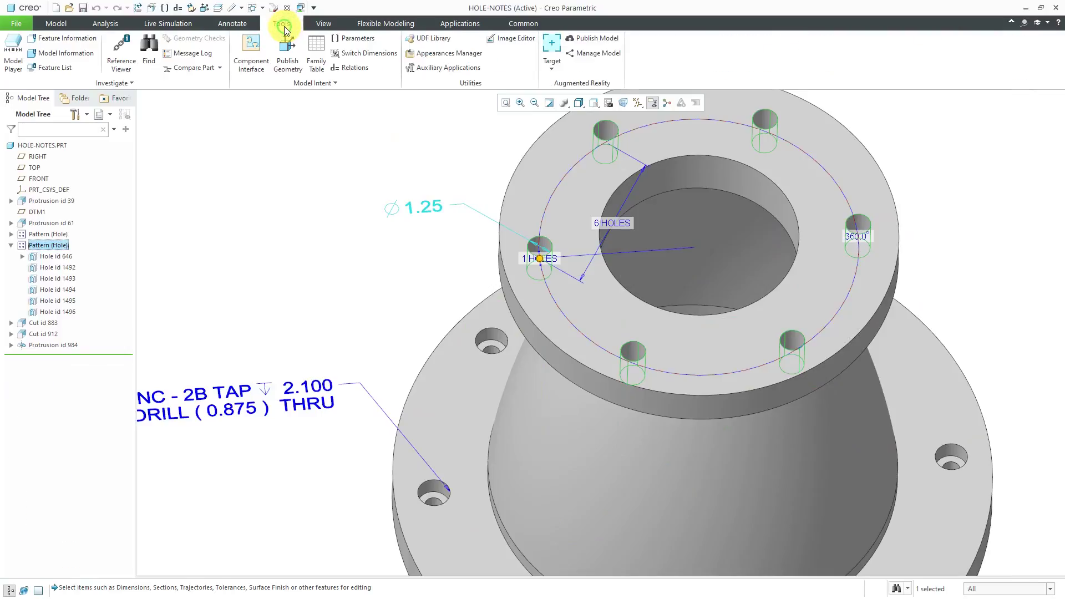
click(371, 54)
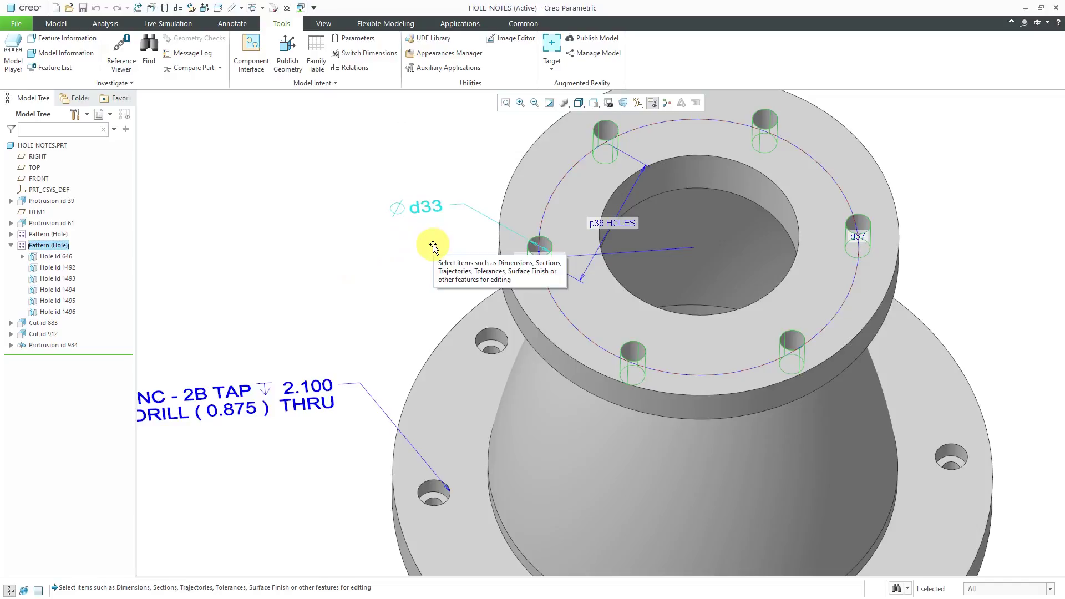
Add a leader note reading '&p36 X &d33' attached to a top-flange bolt hole edge
click(230, 24)
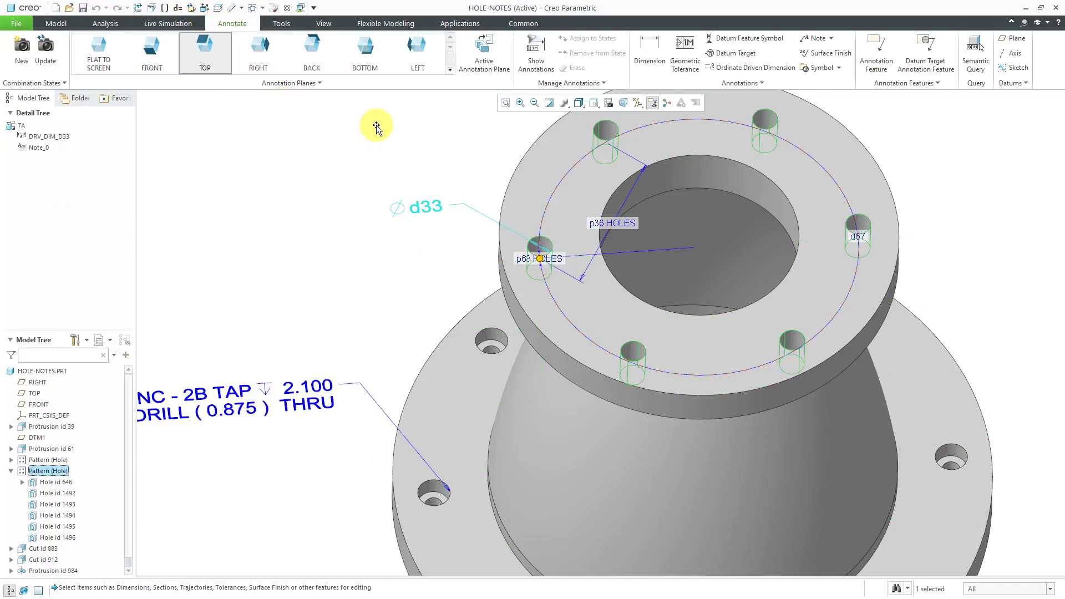
click(830, 39)
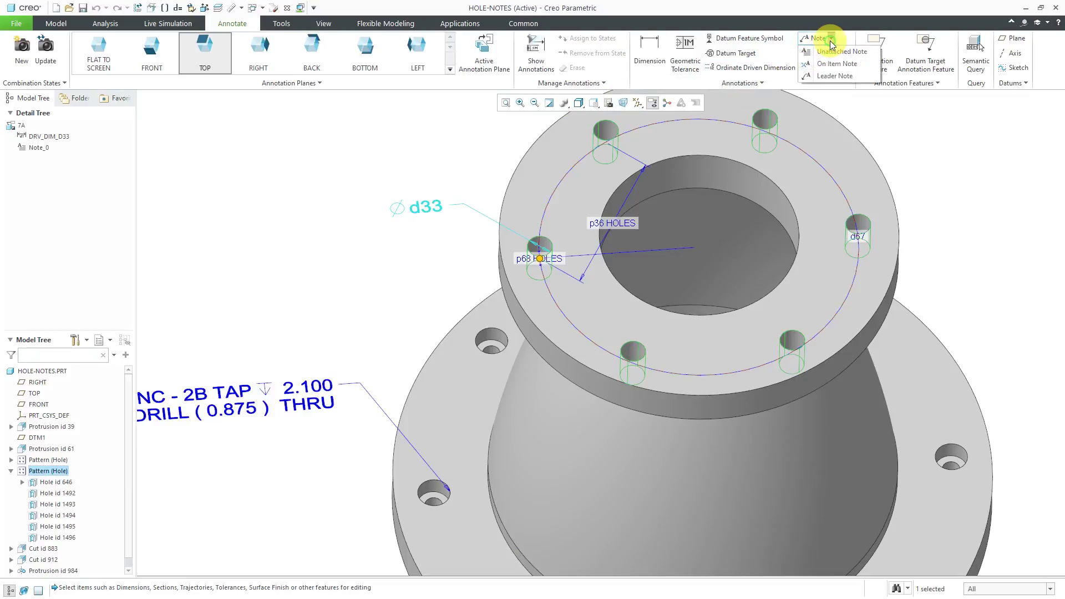
click(838, 76)
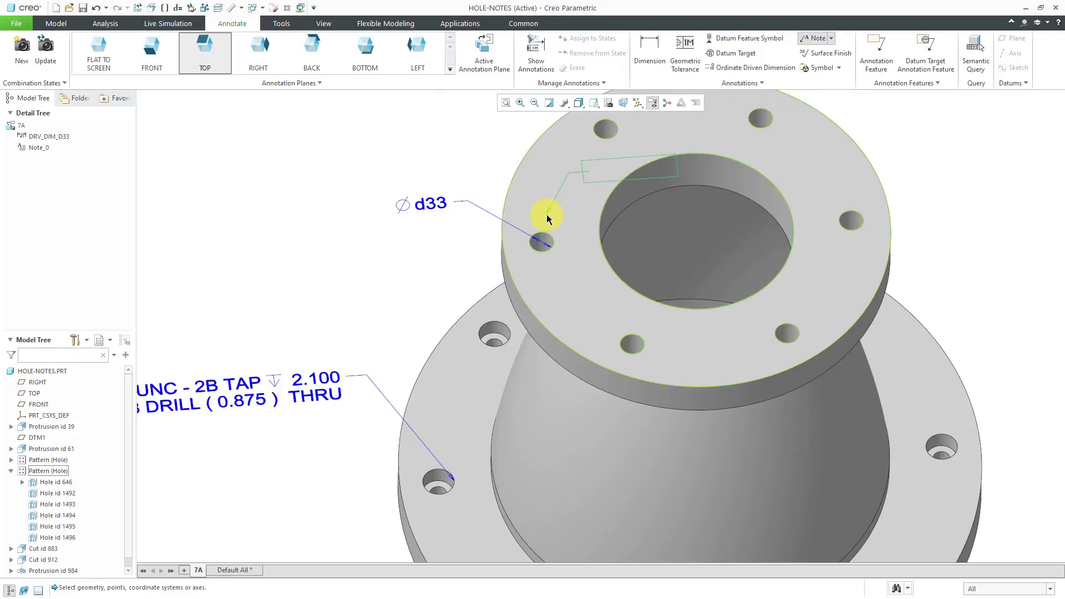
click(544, 230)
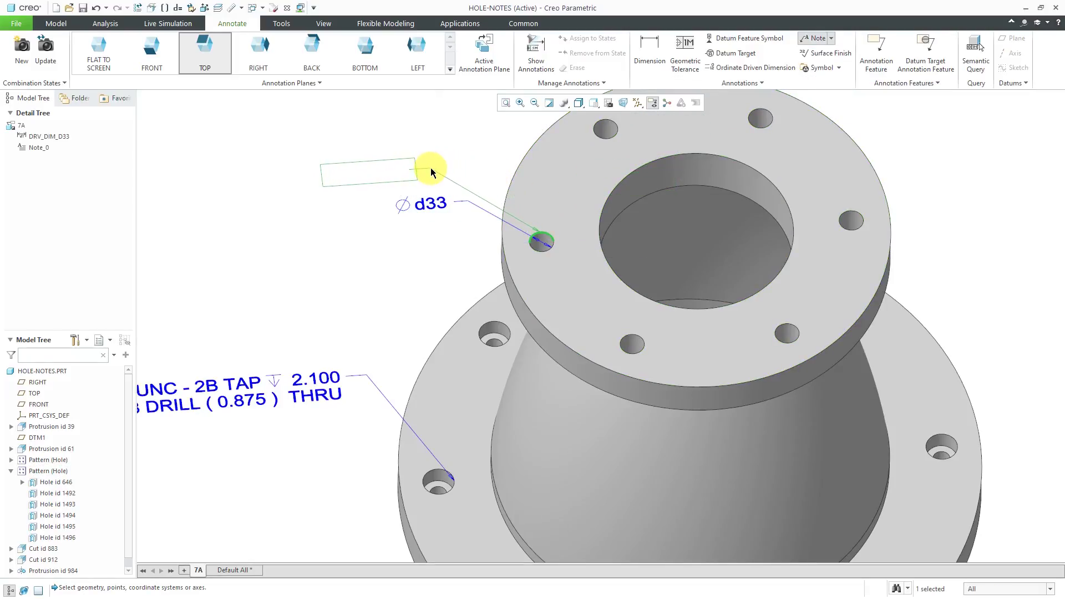
middle_click(433, 169)
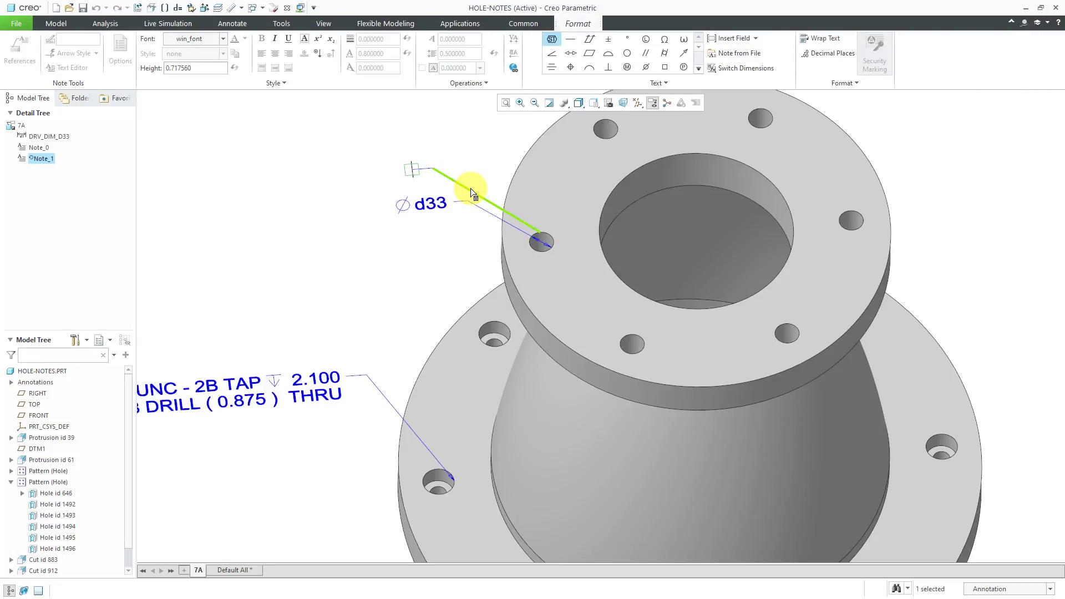
text(&p36 X &)
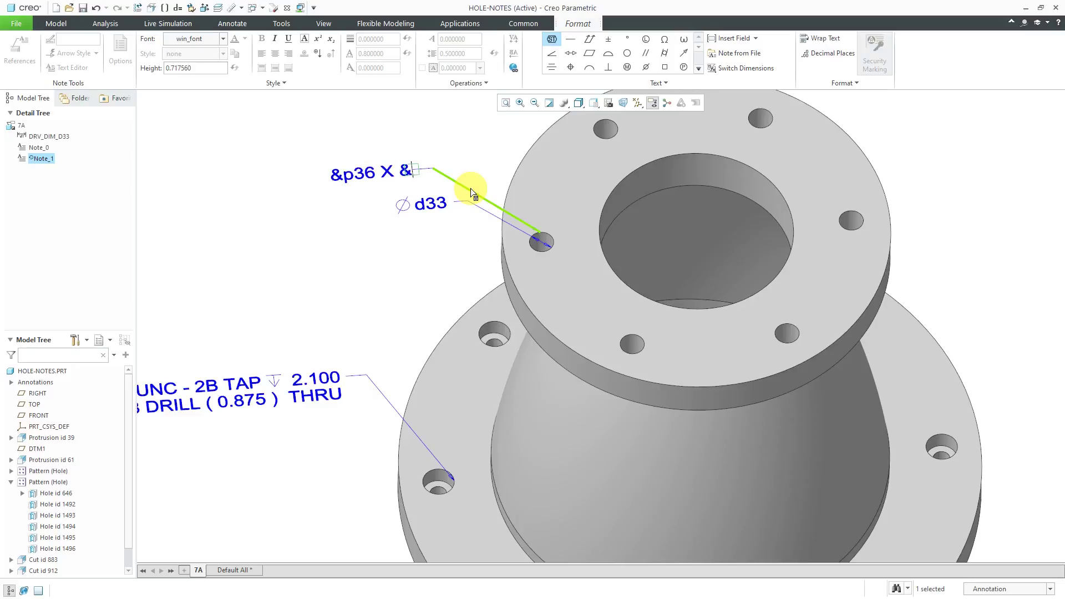
text(d33)
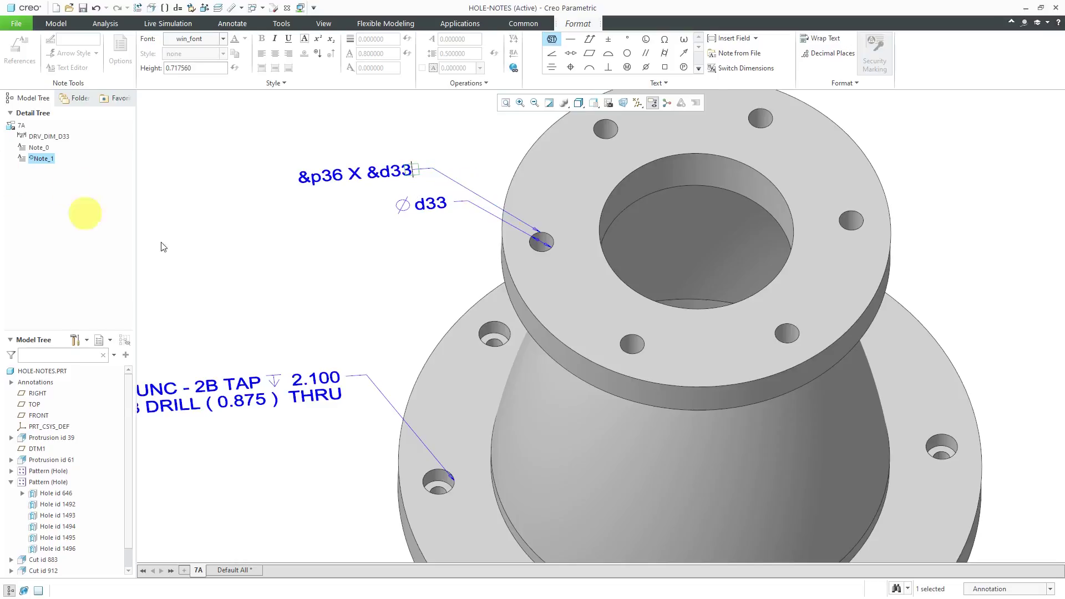
click(475, 155)
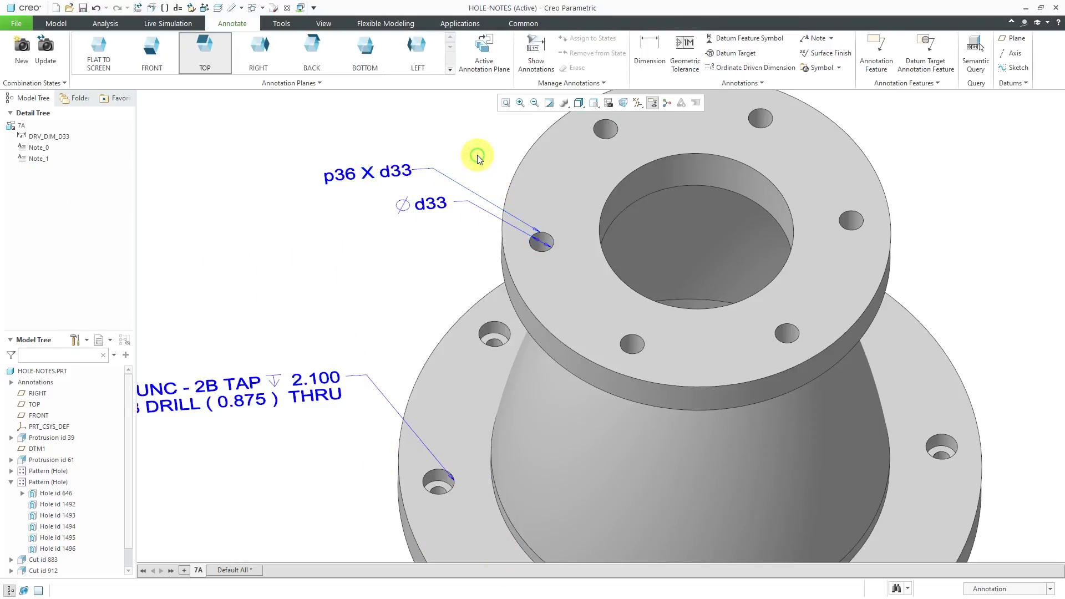
Switch dimensions to show values and erase the Ø 1.25 diameter dimension
click(291, 25)
click(359, 54)
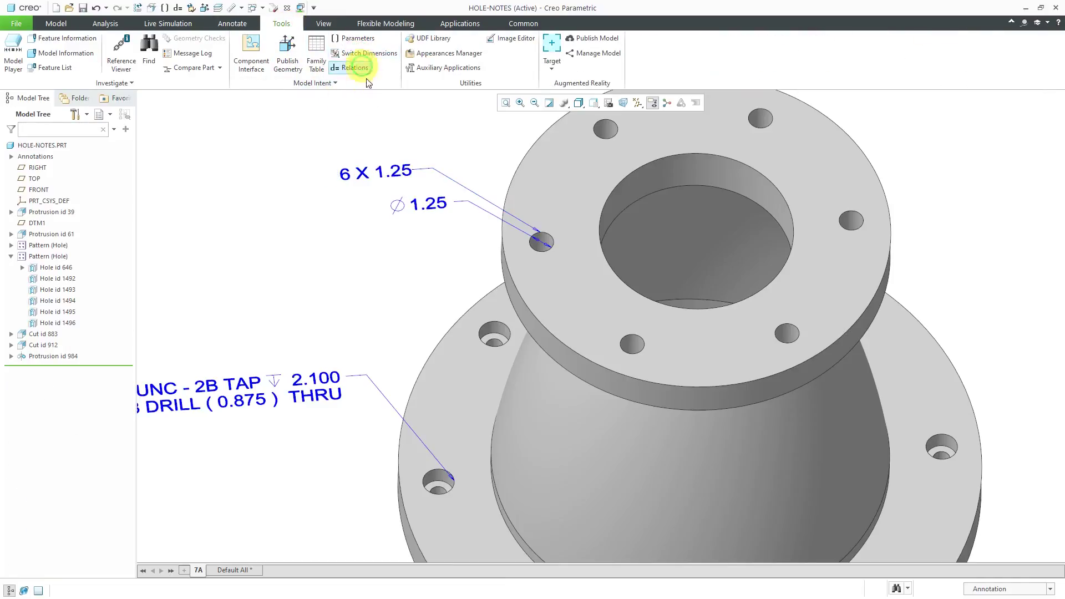
click(435, 201)
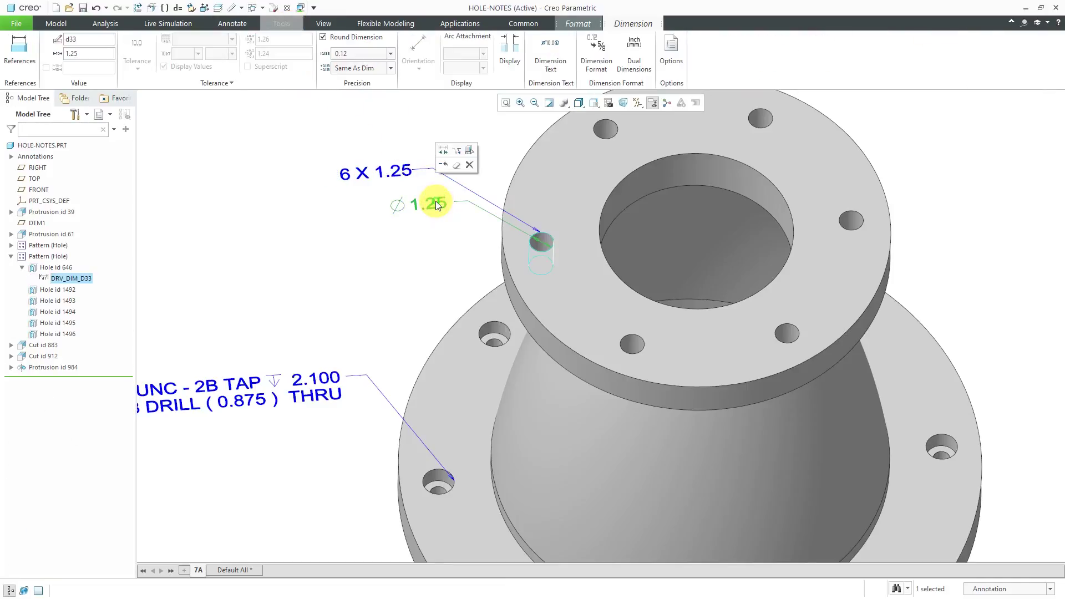
click(471, 164)
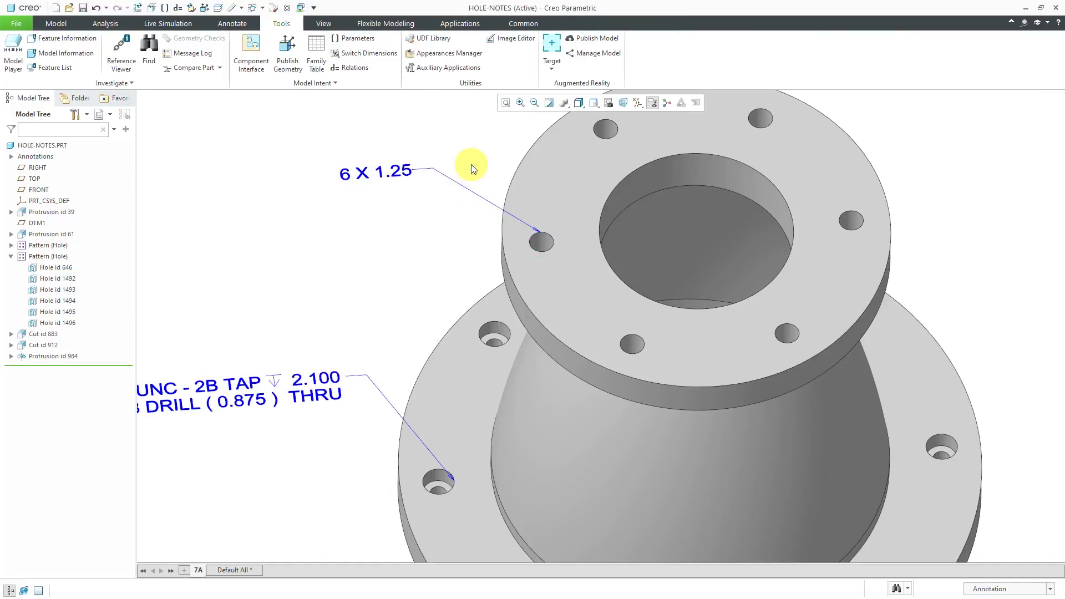
Edit the note text to remove the space so it reads '6X 1.25'
click(388, 173)
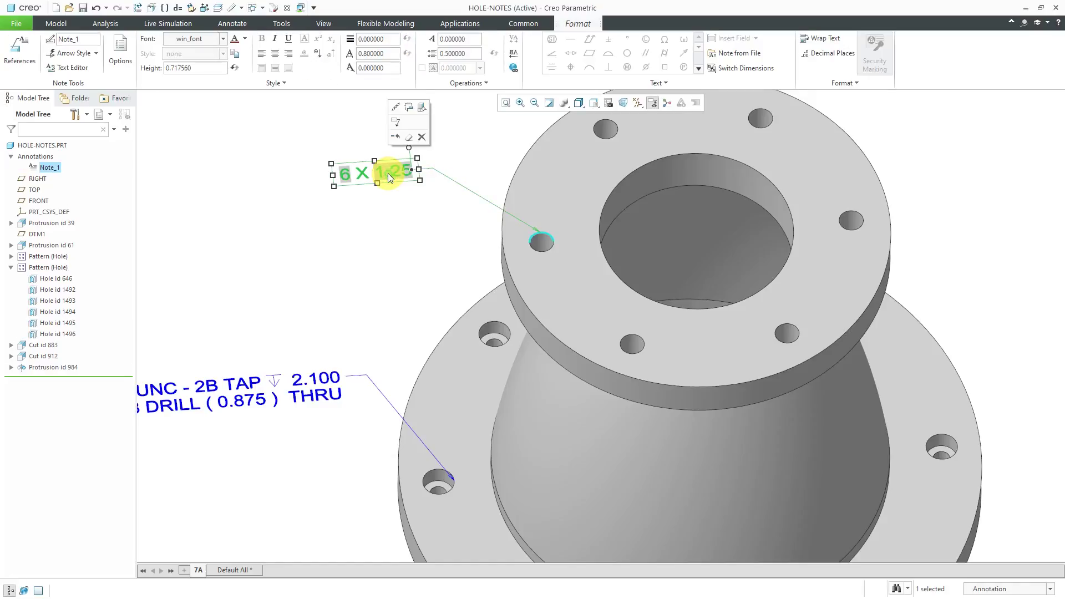
double_click(358, 176)
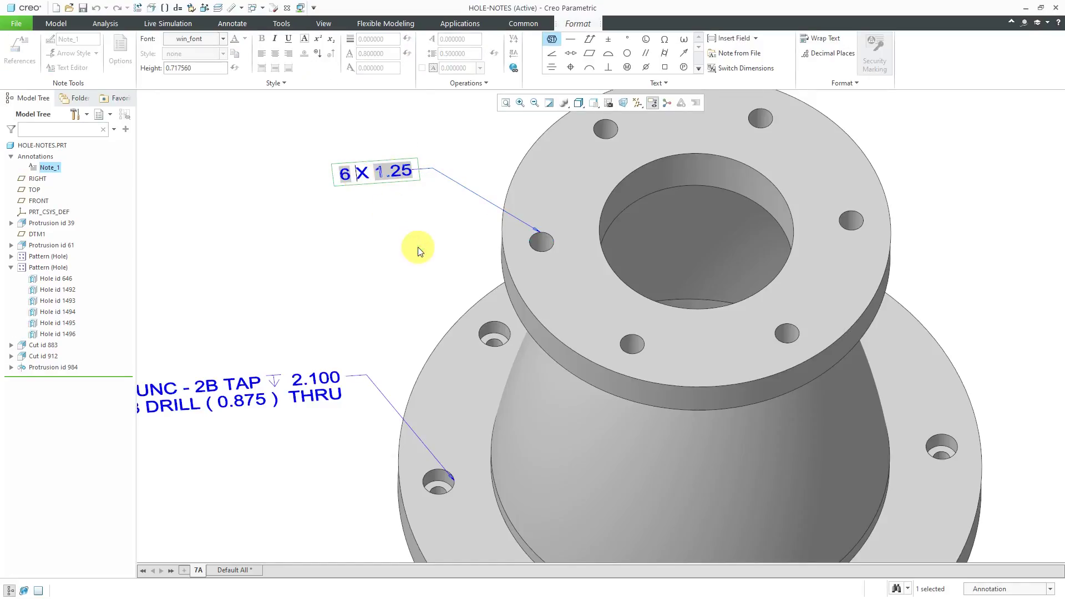
key(BackSpace)
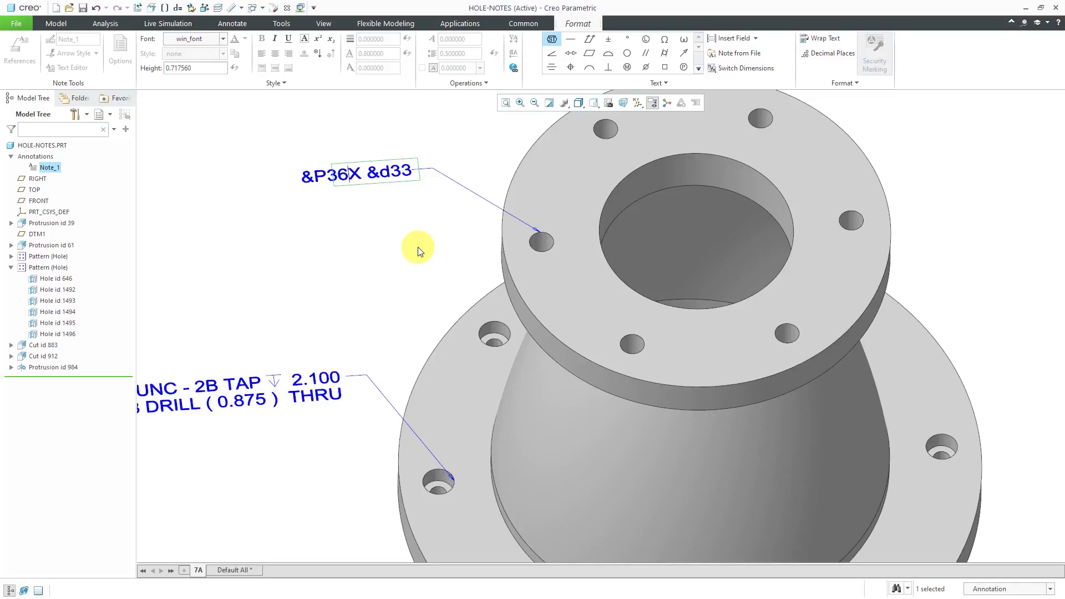
click(397, 259)
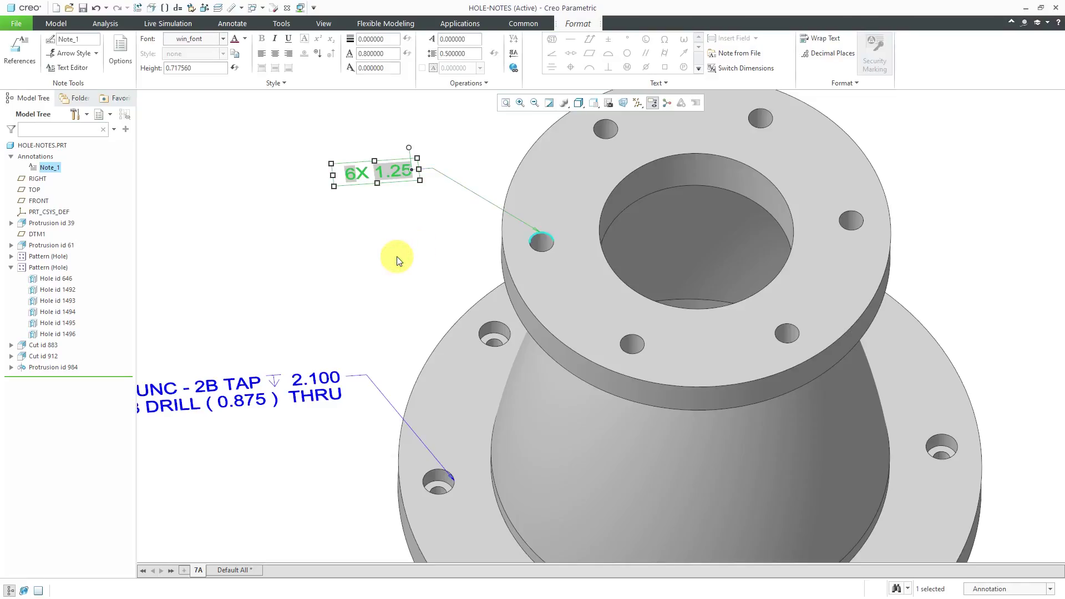
scroll(511, 231, up, 1)
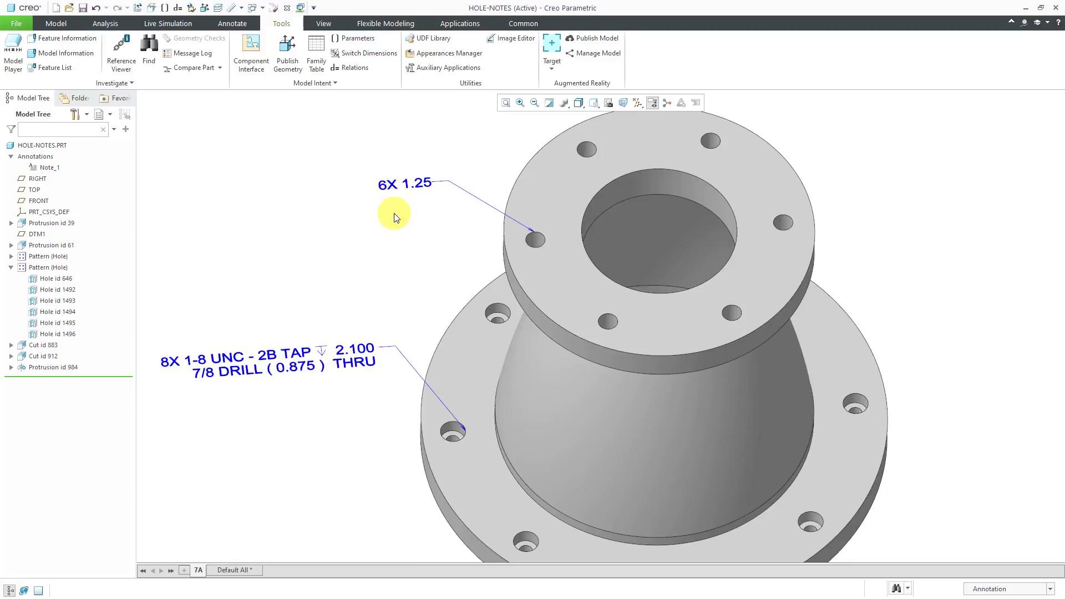
Move the 6X 1.25 note up-right, reference it to the hole surfaces, then minimize Creo
click(418, 185)
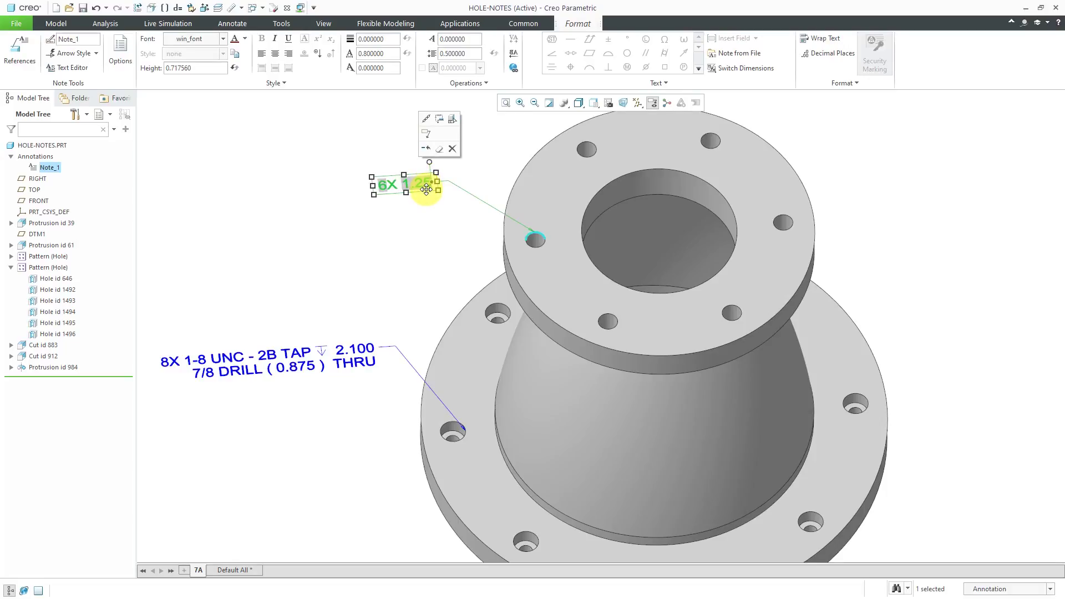
drag(426, 186, 446, 177)
click(21, 53)
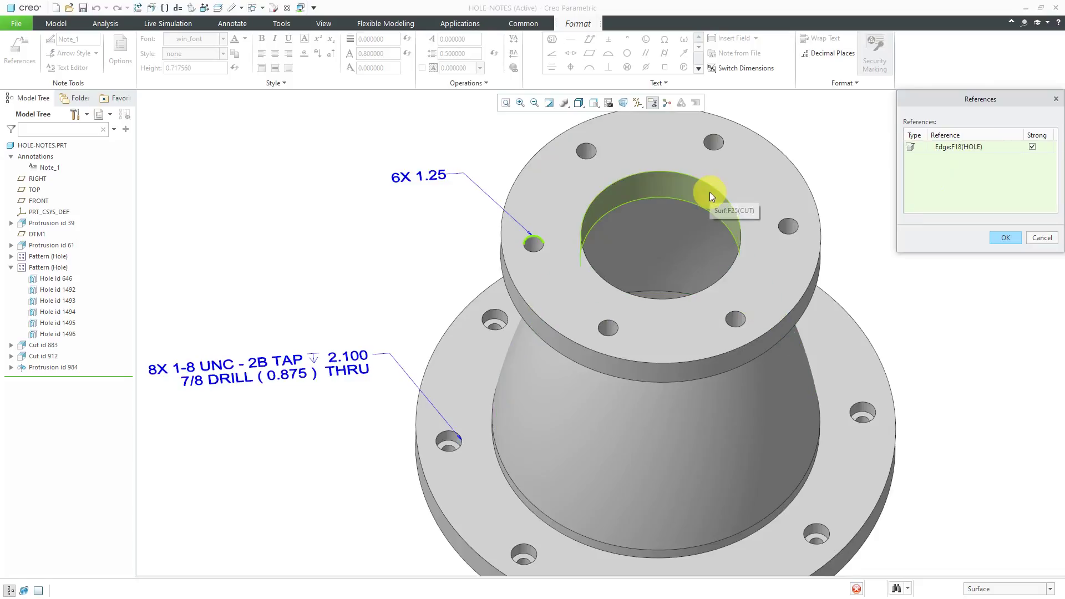
ctrl+click(533, 245)
click(1003, 238)
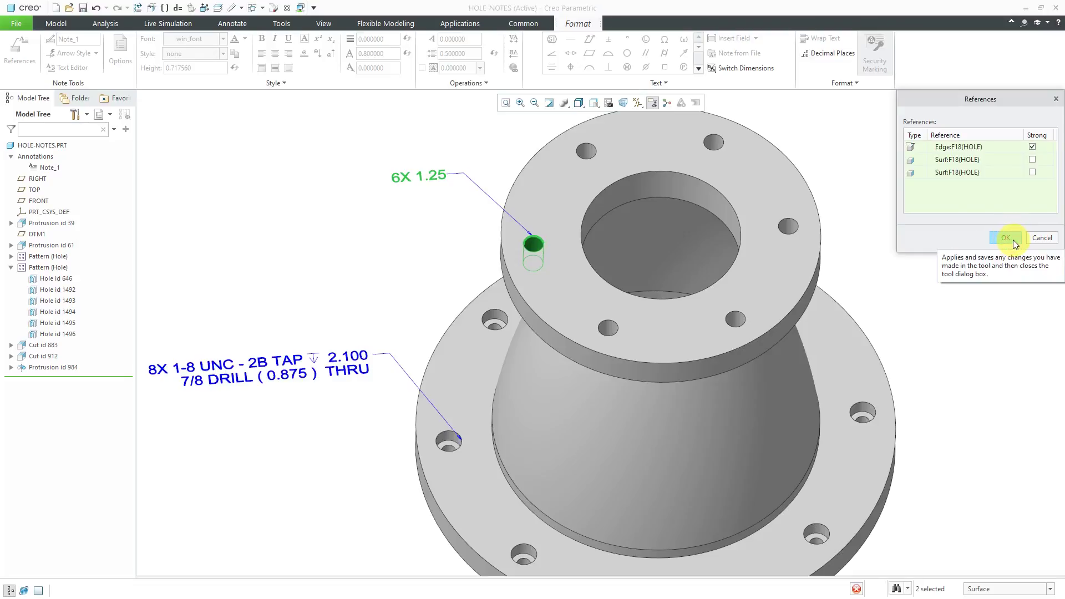
click(1012, 236)
click(970, 291)
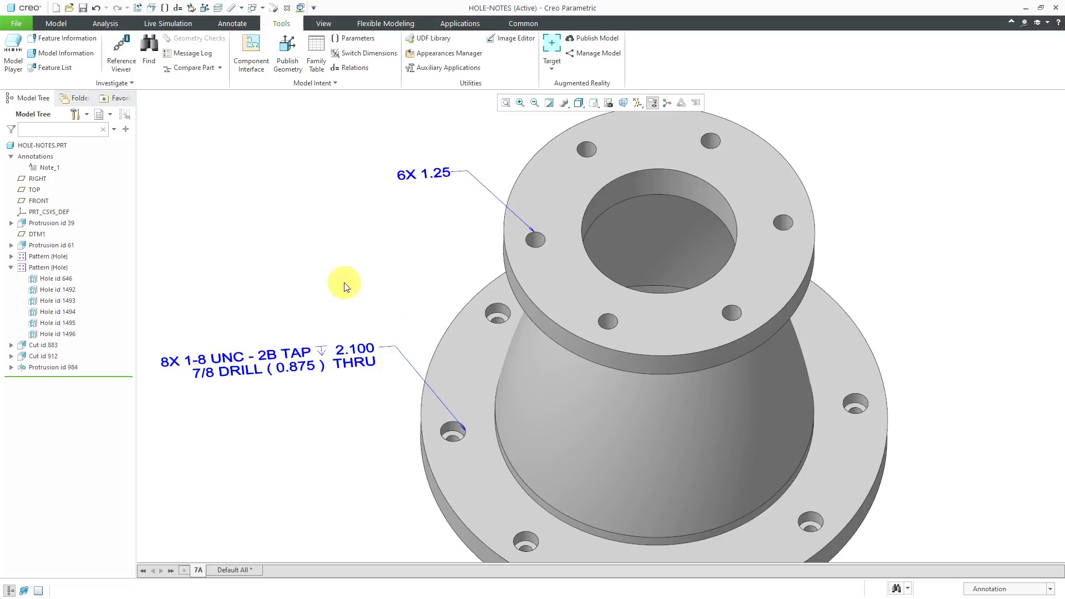
click(1026, 8)
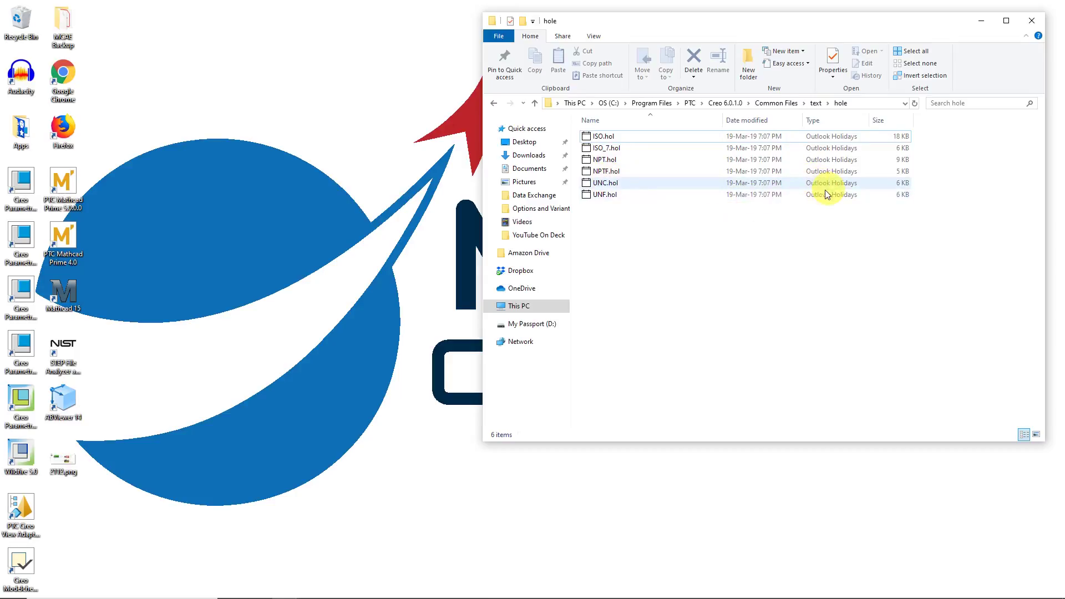
Open UNC.hol in Notepad to view its UNC thread data table
right_click(613, 183)
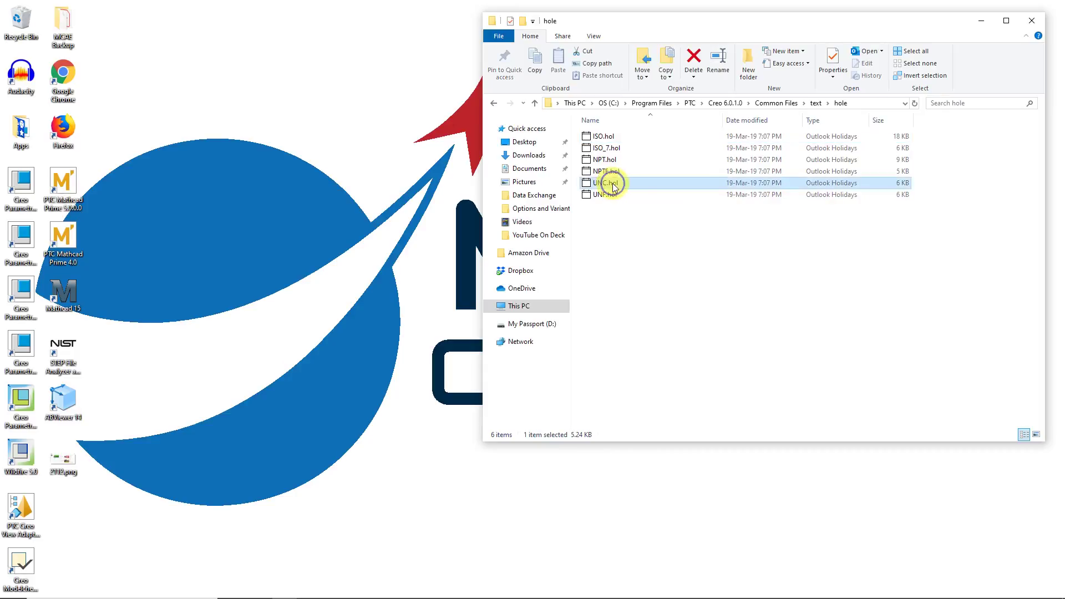
mouse_move(655, 265)
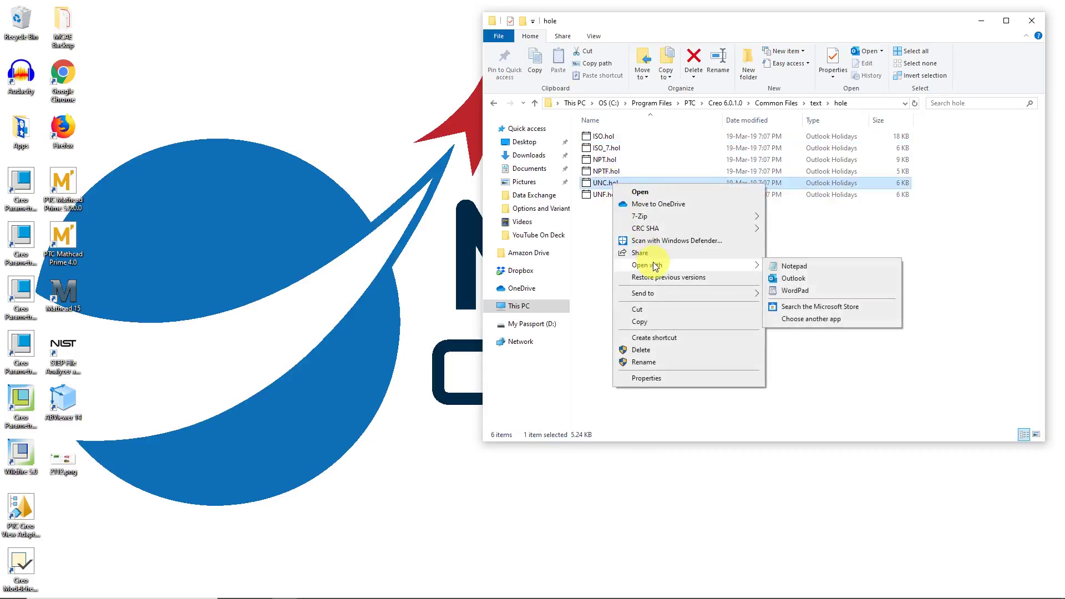
click(799, 266)
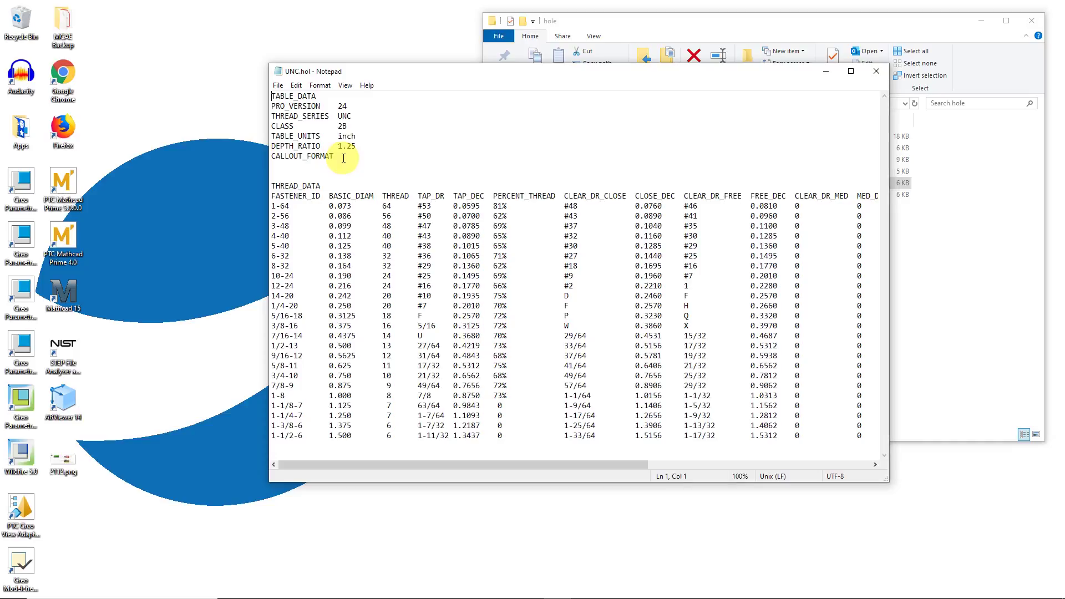
click(829, 75)
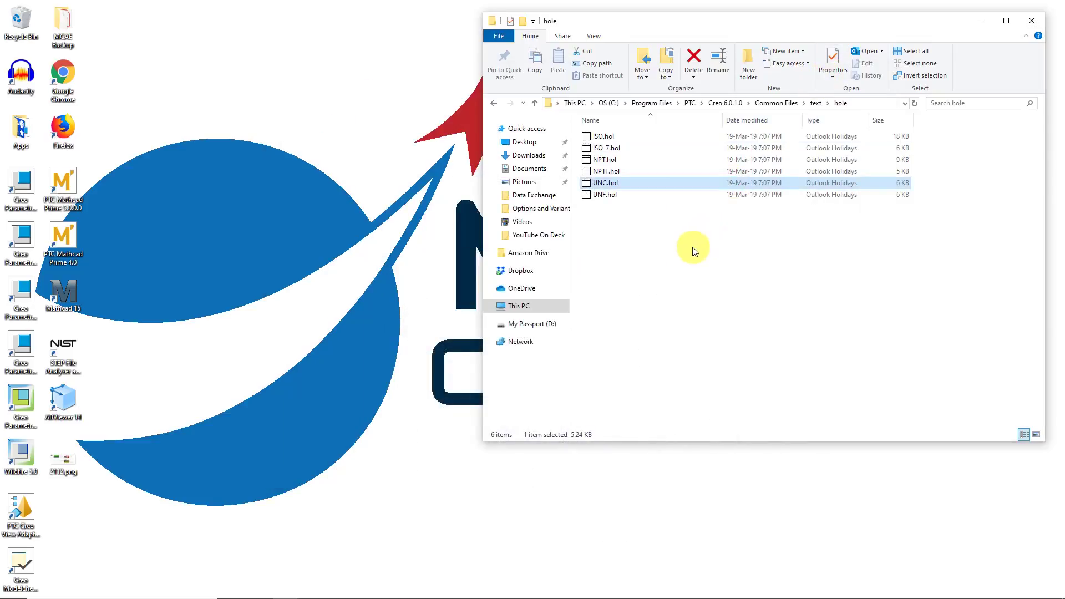